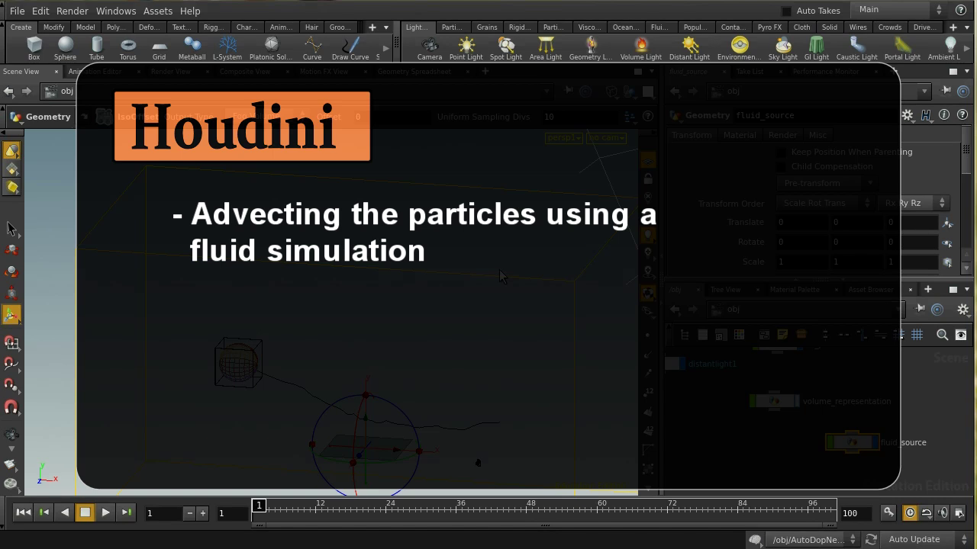
Step: Undo the accidental sphere move and orbit the view around the fluid box and camera
middle_click_drag(528, 308, 552, 283)
key("ctrl+z")
key("Escape")
scroll(414, 174, "down", 3)
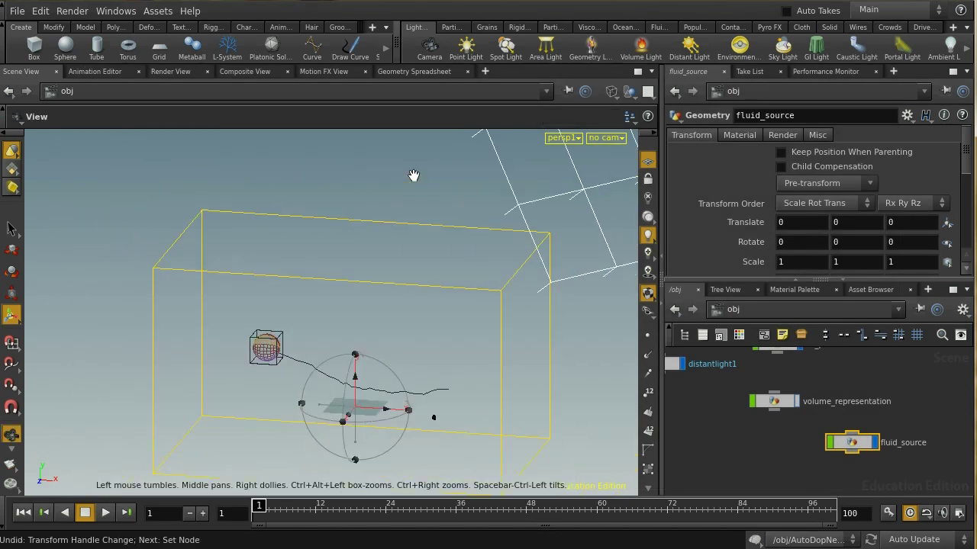
left_click_drag(415, 175, 416, 133)
key("Return")
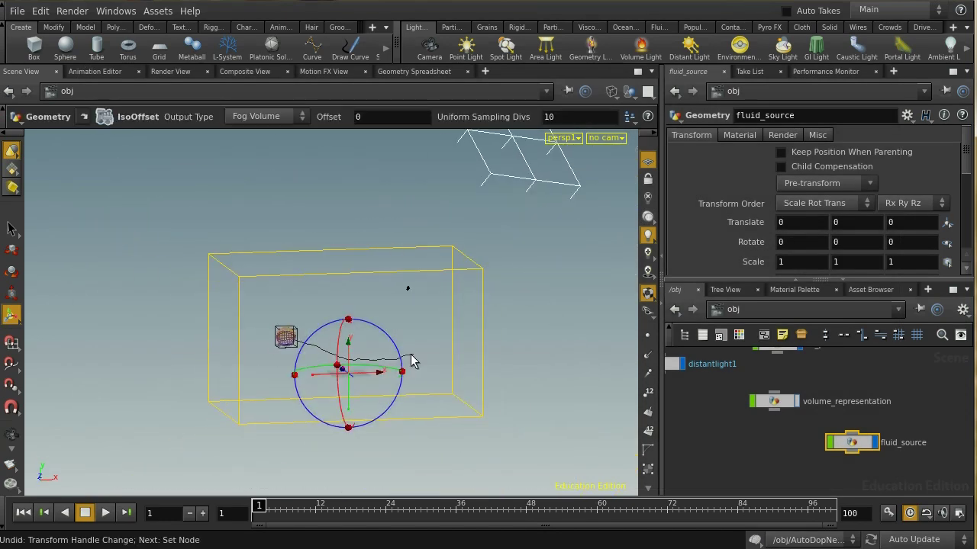
key("Escape")
left_click_drag(546, 195, 588, 355)
key("Return")
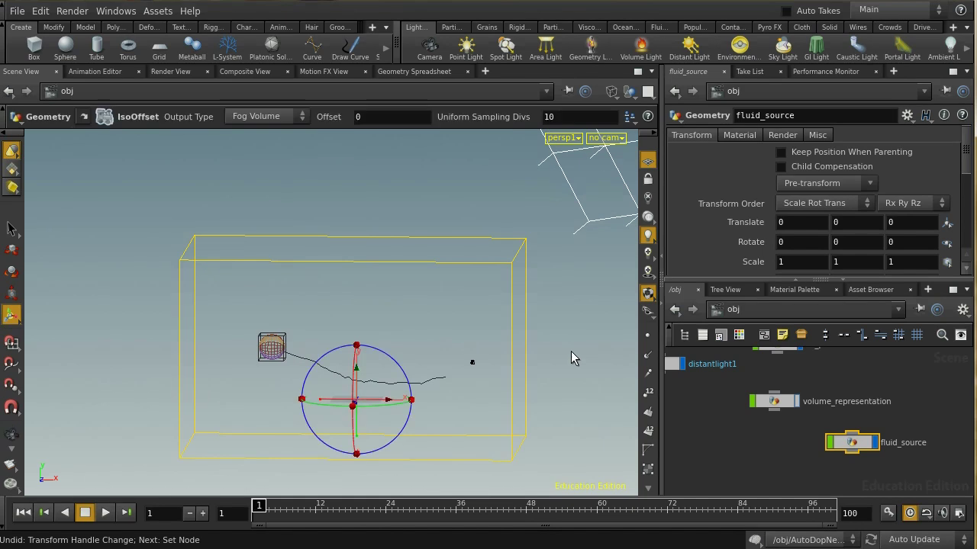
Step: Enter fluid_source, tidy its layout, and inspect the box1 and isooffset1 nodes
double_click(861, 444)
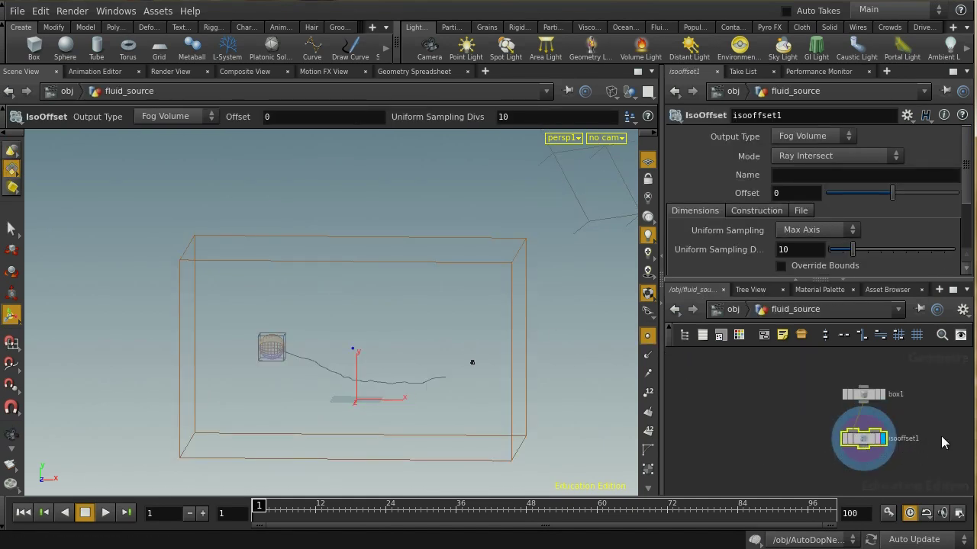
key("l")
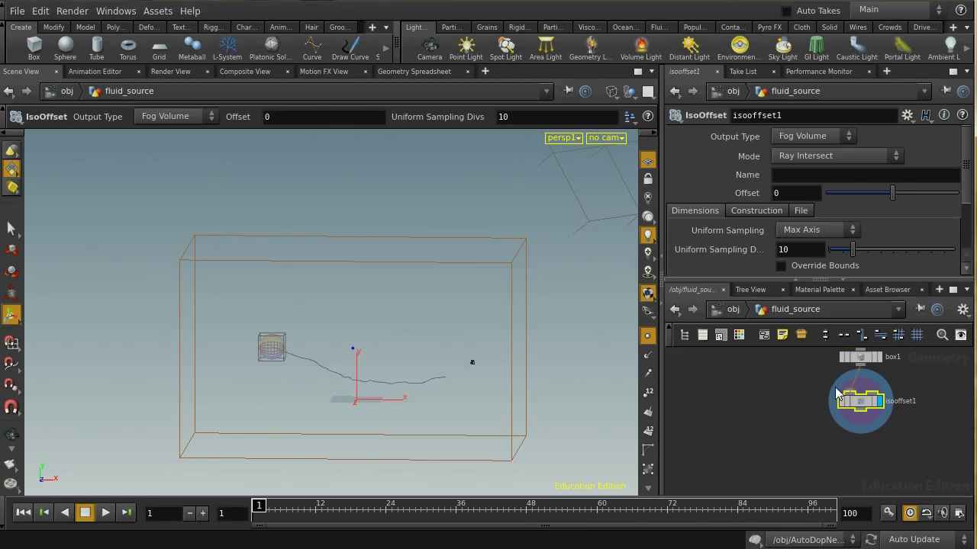
left_click(861, 357)
left_click(861, 402)
Step: Shade the viewport to see the fog volume, orbit it, then return to the obj level
key("w")
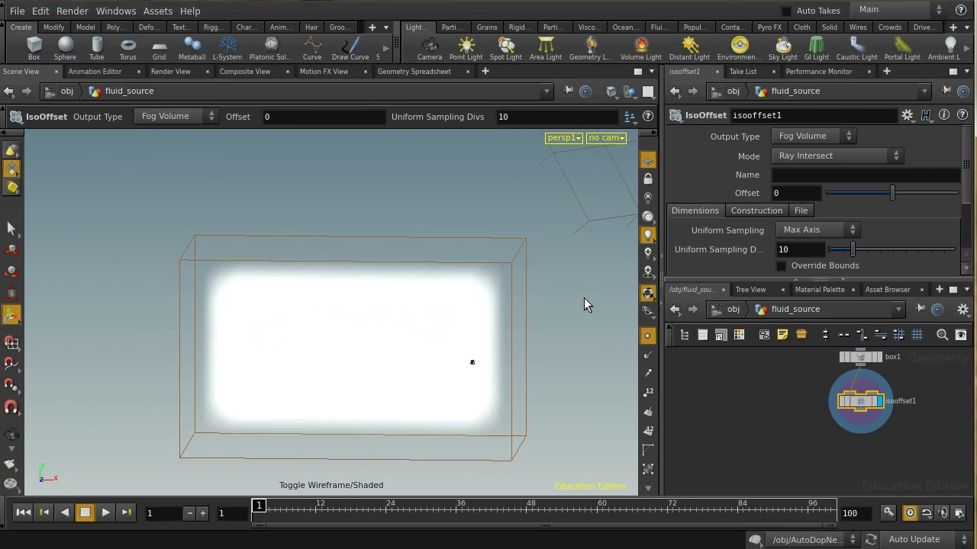
key("Escape")
mouse_move(583, 298)
left_mouse_down()
mouse_move(565, 406)
mouse_move(575, 238)
mouse_move(563, 438)
mouse_move(575, 270)
mouse_move(574, 320)
left_mouse_up()
key("Return")
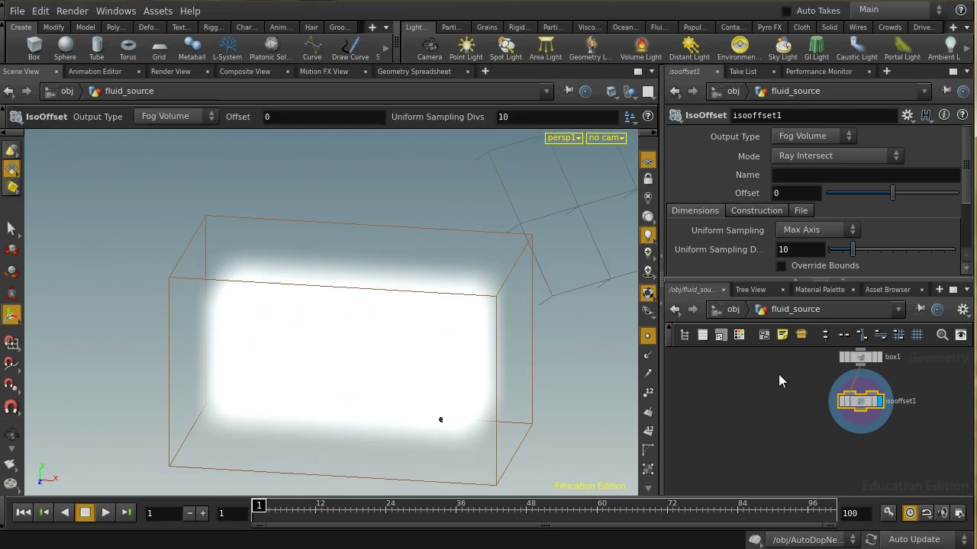
left_click(733, 309)
left_click(733, 309)
left_click(756, 437)
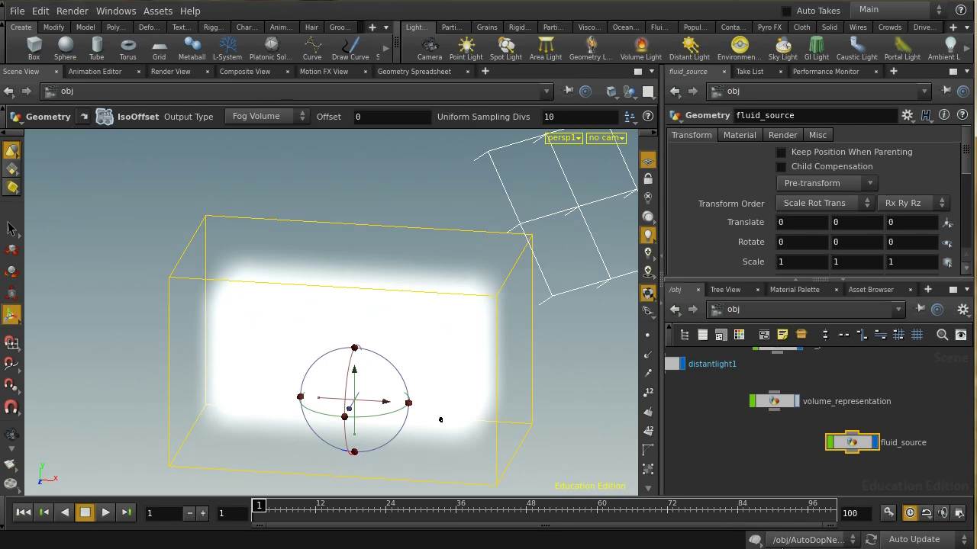
Step: Create a new empty DOP network from the status bar and name it AutoDopNetworkFluid
left_click(754, 540)
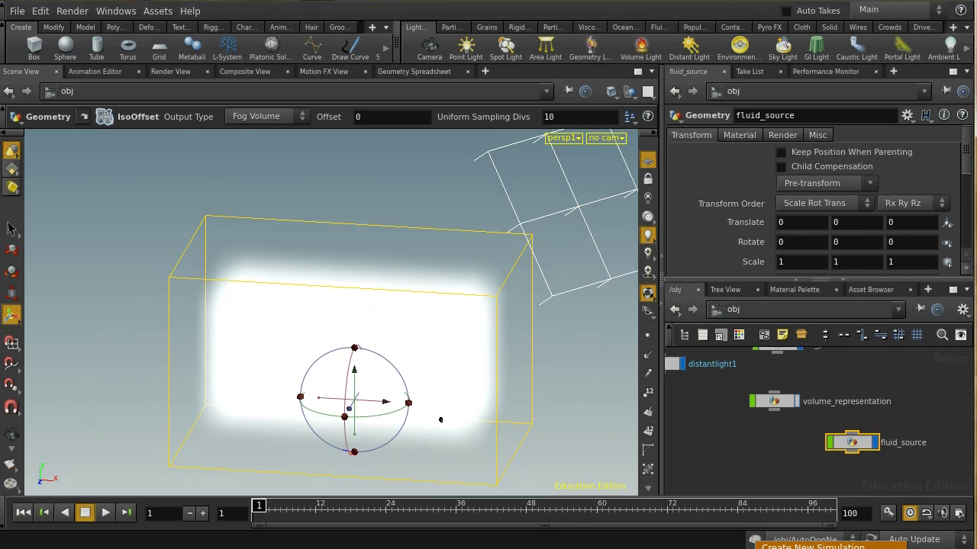
left_click(754, 540)
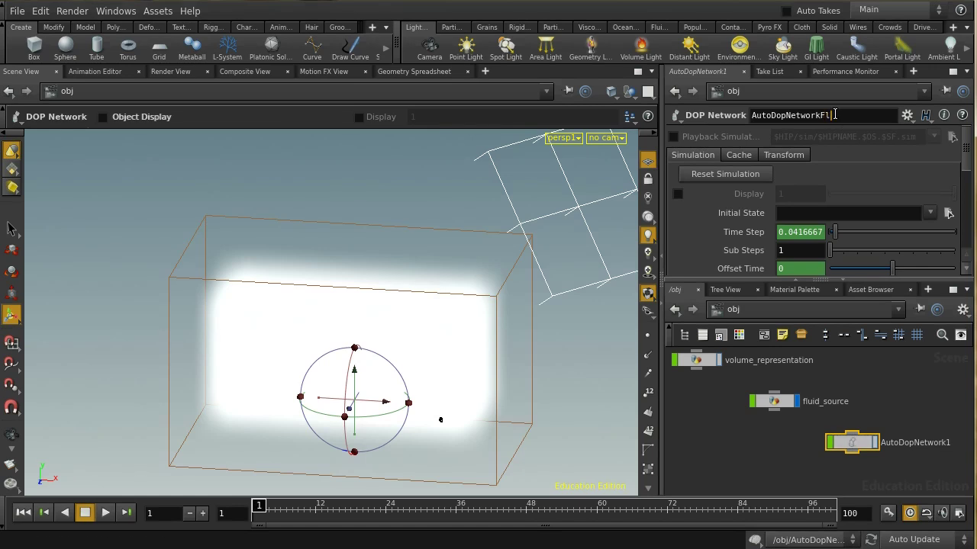
key("Return")
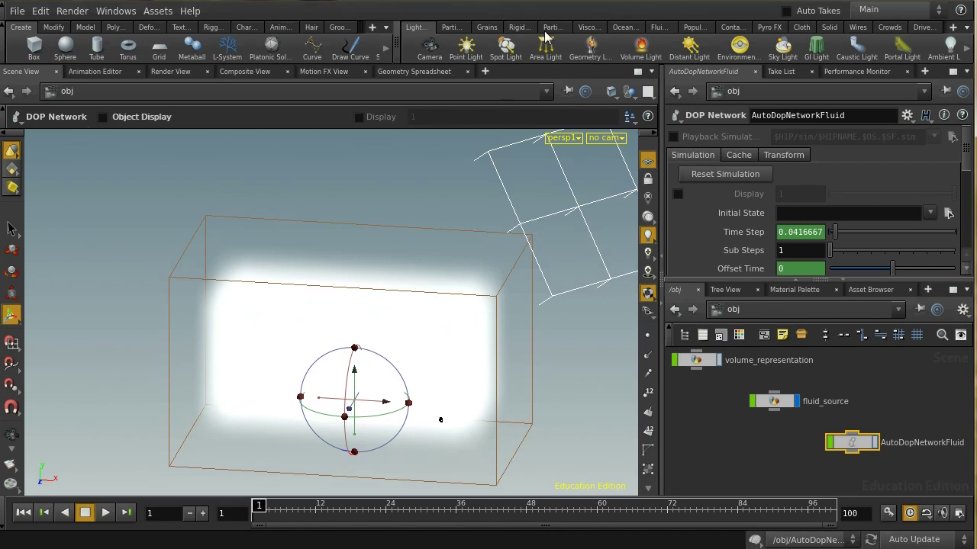
Step: Add a Smoke Container from the Fluid Containers shelf and lay out its nodes
left_click(654, 27)
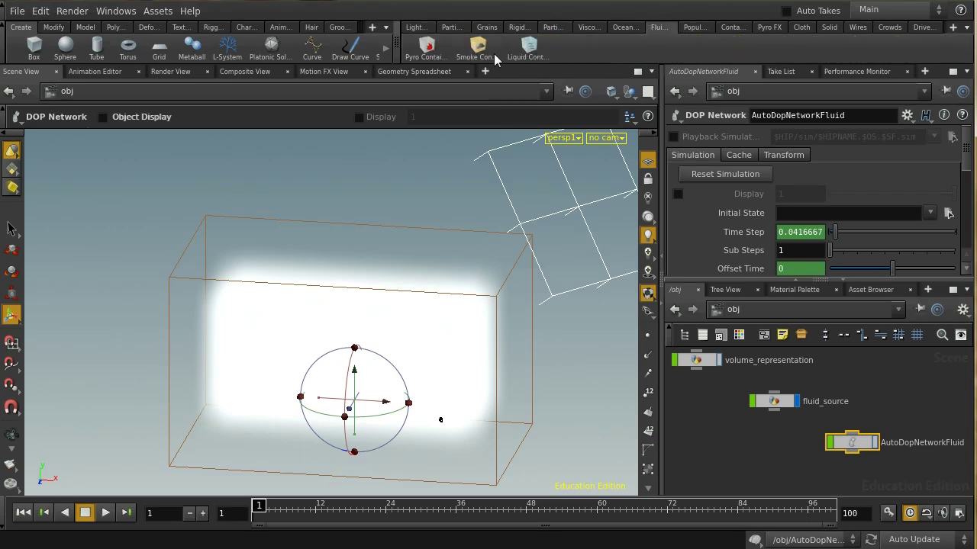
left_click(486, 56)
middle_click_drag(746, 399, 748, 427)
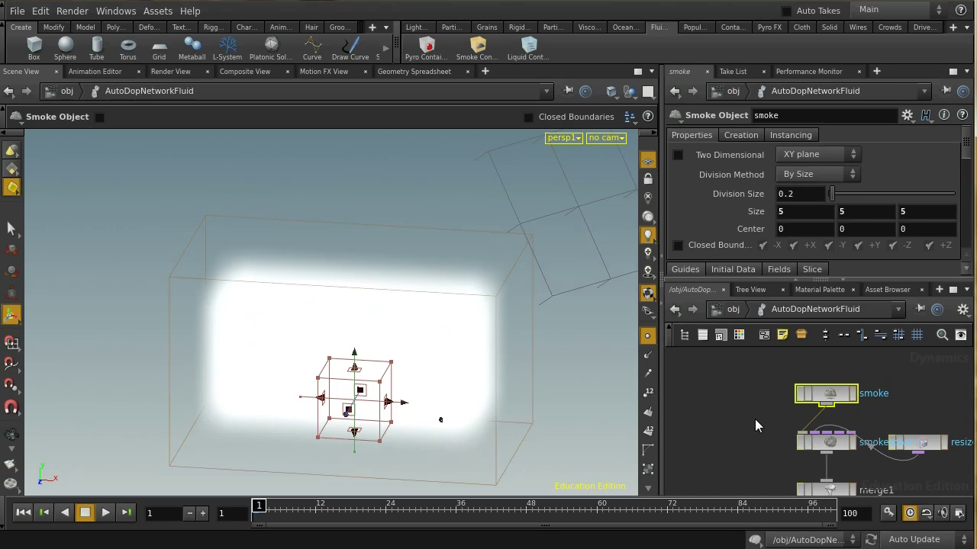
key("l")
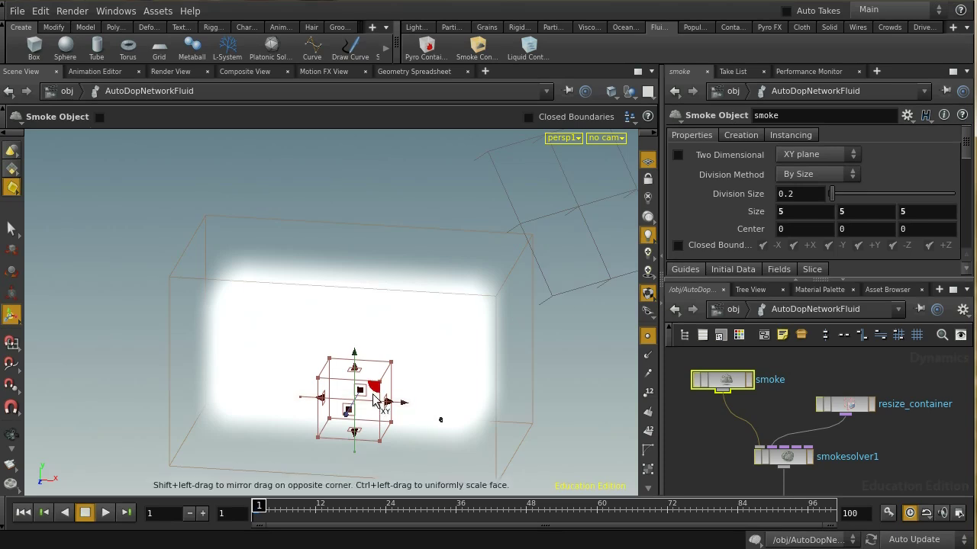
Step: Widen the smoke box along X and stretch it upward along Y
left_click_drag(389, 404, 520, 408)
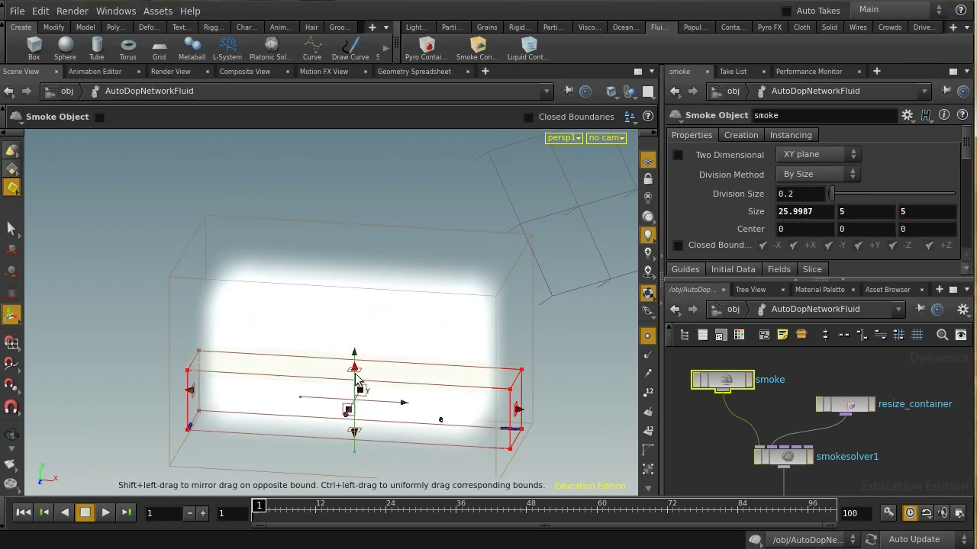
left_click_drag(356, 371, 364, 277)
key("Escape")
left_click_drag(584, 323, 600, 288)
key("Return")
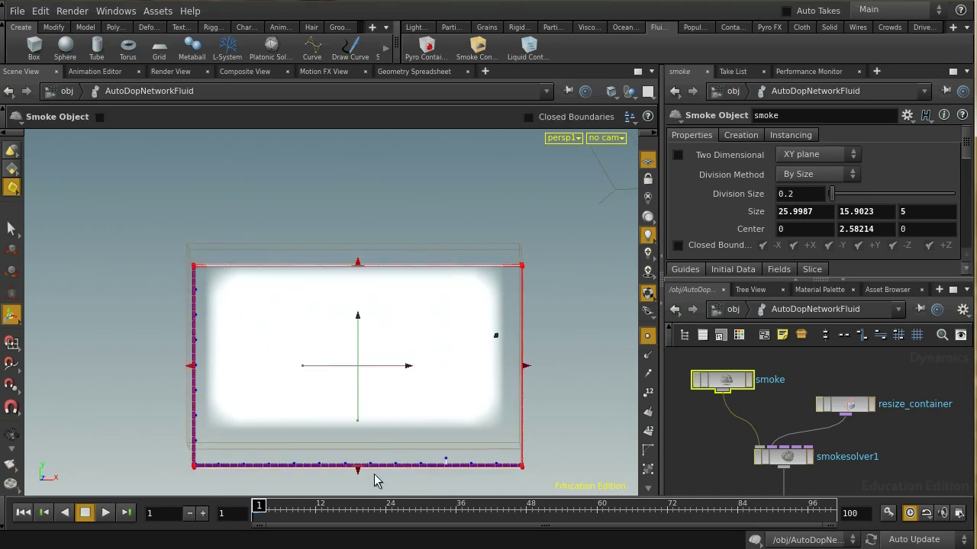
Step: Adjust the bottom and top bounds and deepen Z to about 26 × 15.9 × 16, in wireframe
left_click_drag(359, 467, 360, 444)
left_click_drag(359, 267, 464, 375)
key("Escape")
key("Return")
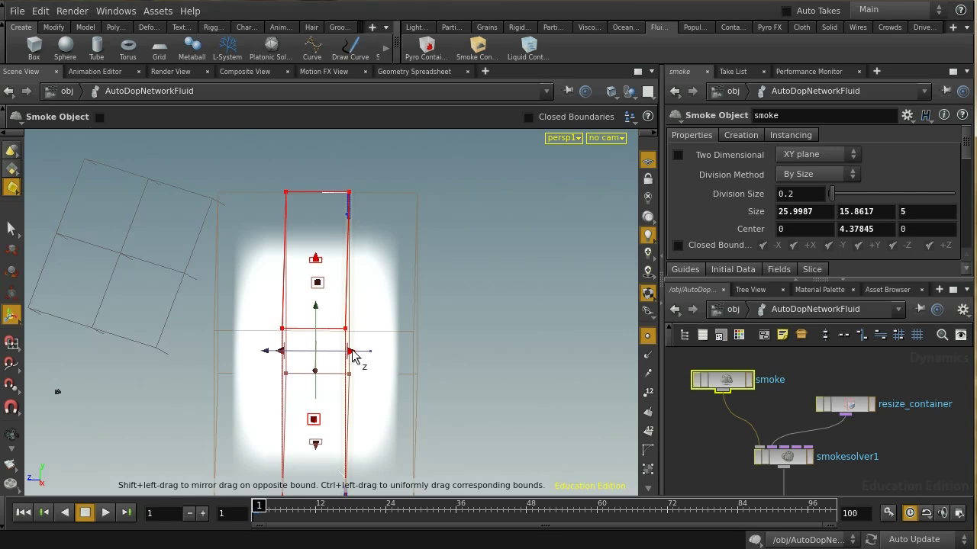
left_click_drag(351, 353, 418, 354, "shift")
left_click_drag(500, 367, 605, 337, "alt")
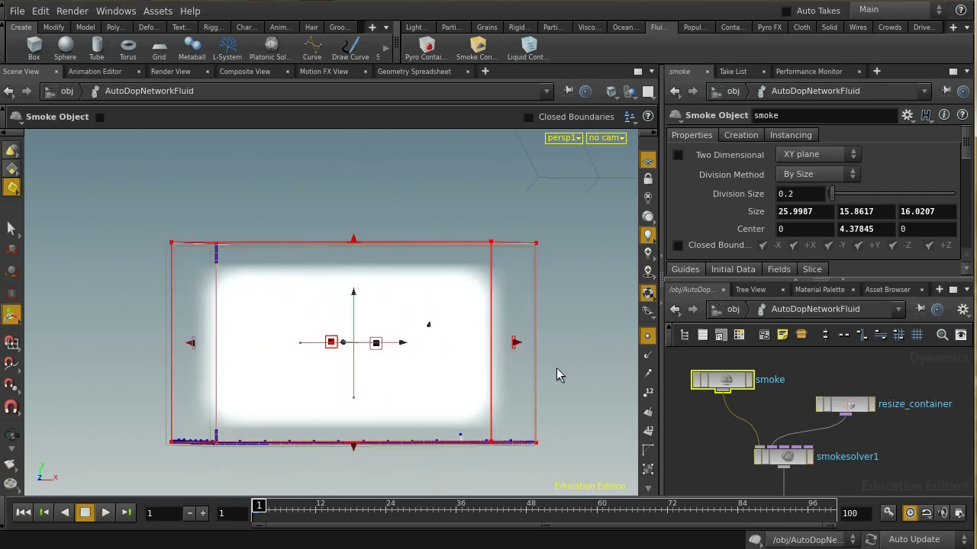
key("w")
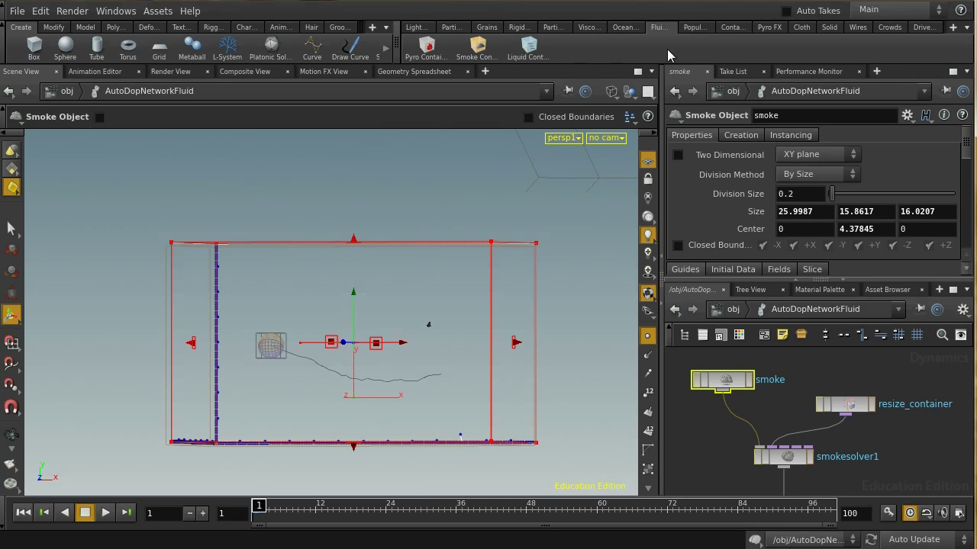
Step: Set the smoke object's Density SOP Path to fluid_source in the initial data settings
left_click(693, 28)
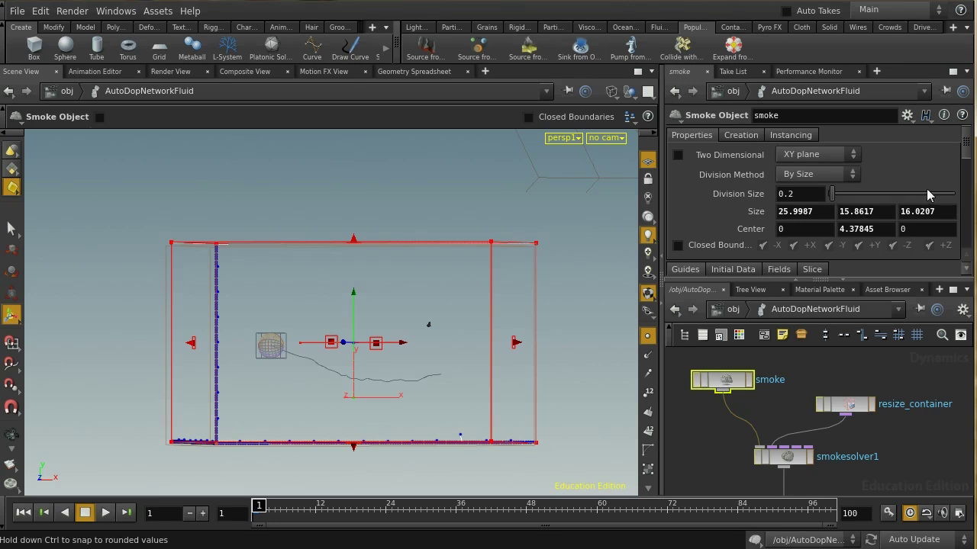
scroll(971, 154, "down", 5)
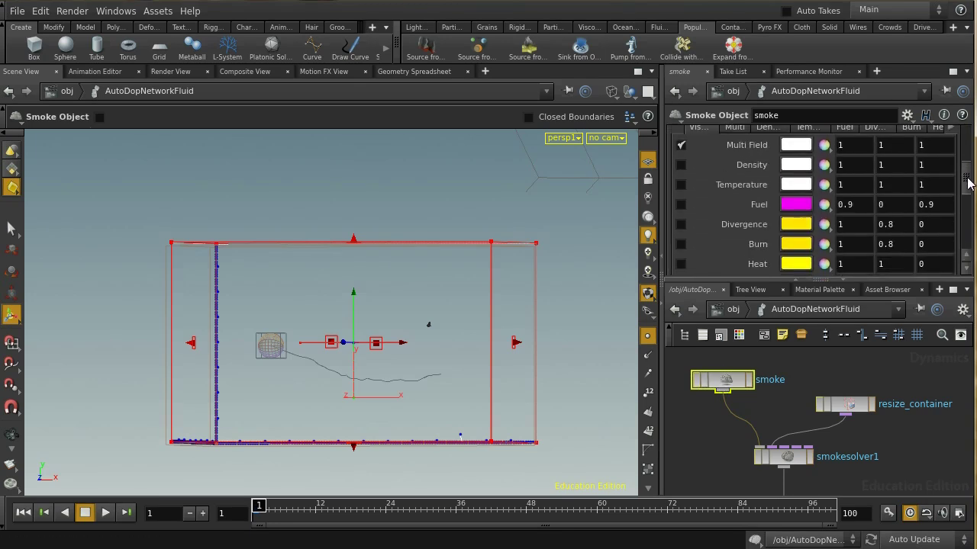
left_click(729, 152)
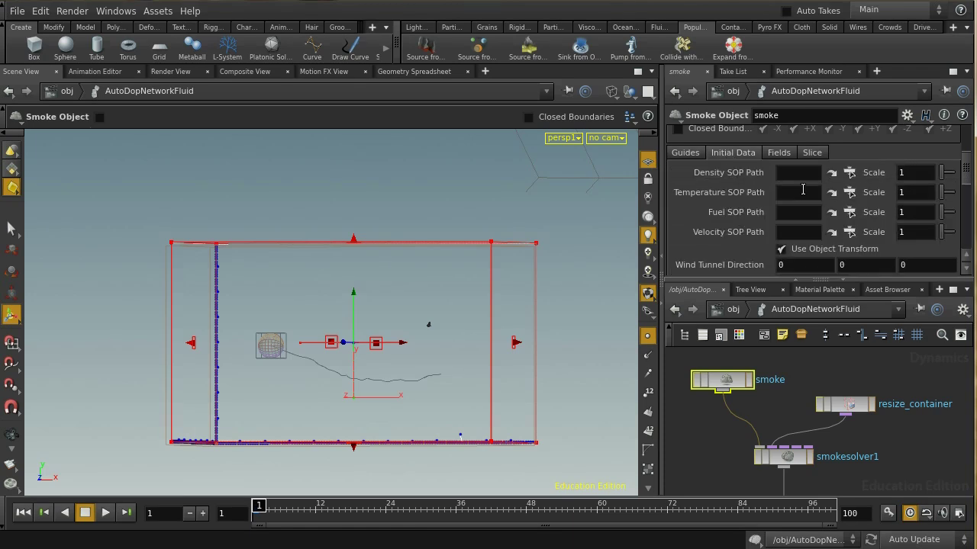
left_click(850, 179)
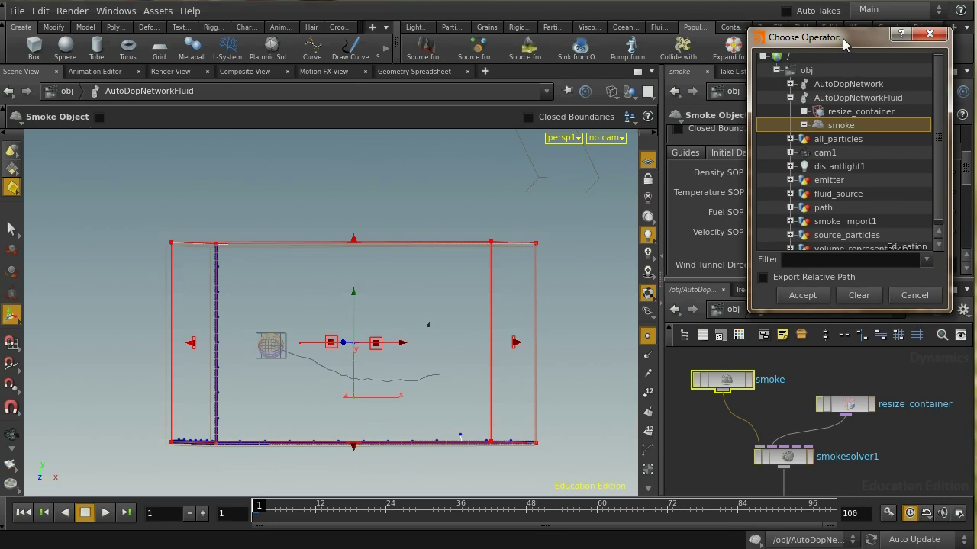
left_click_drag(842, 41, 788, 53)
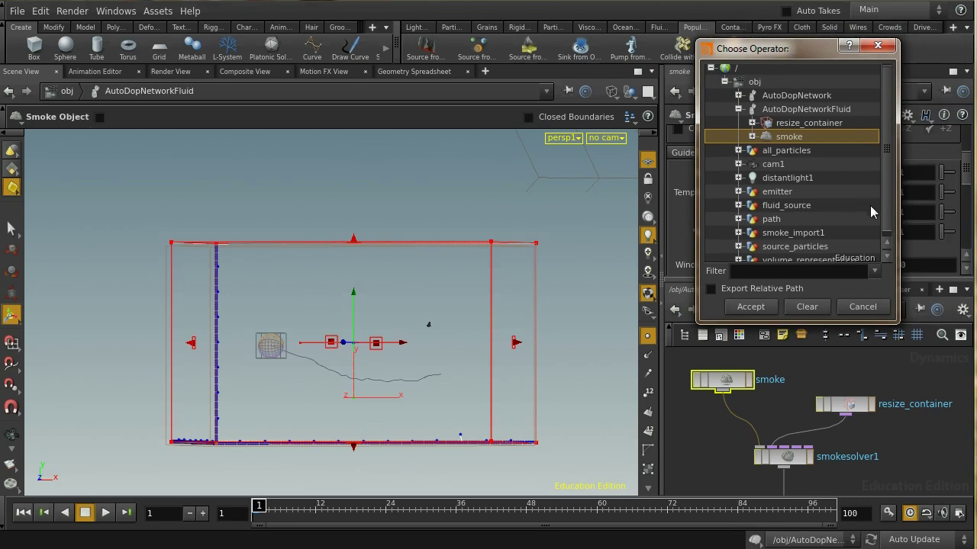
scroll(883, 209, "down", 1)
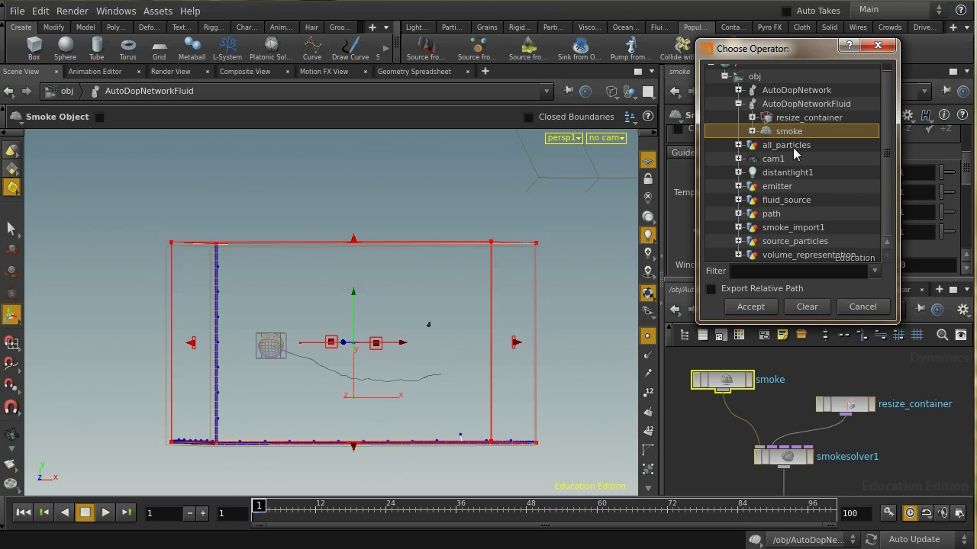
left_click(738, 104)
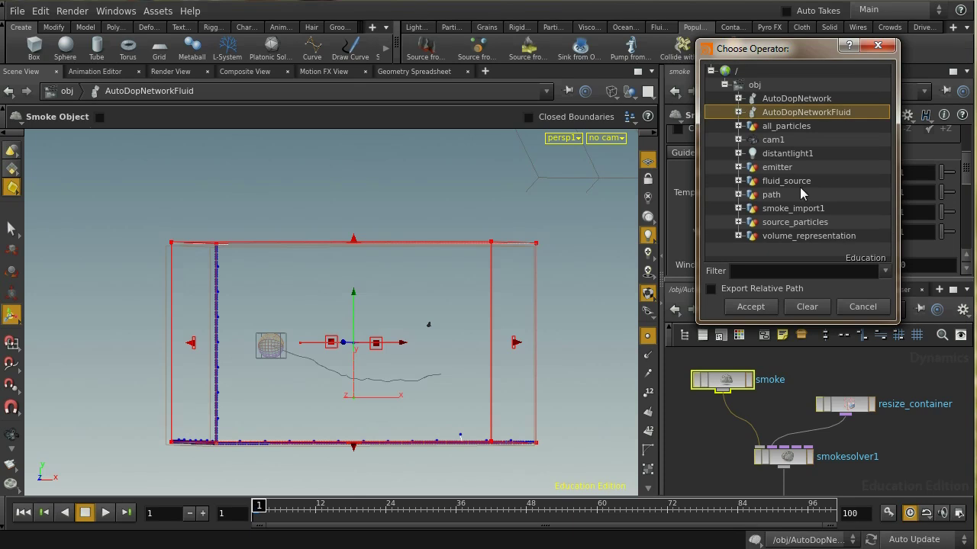
left_click(769, 181)
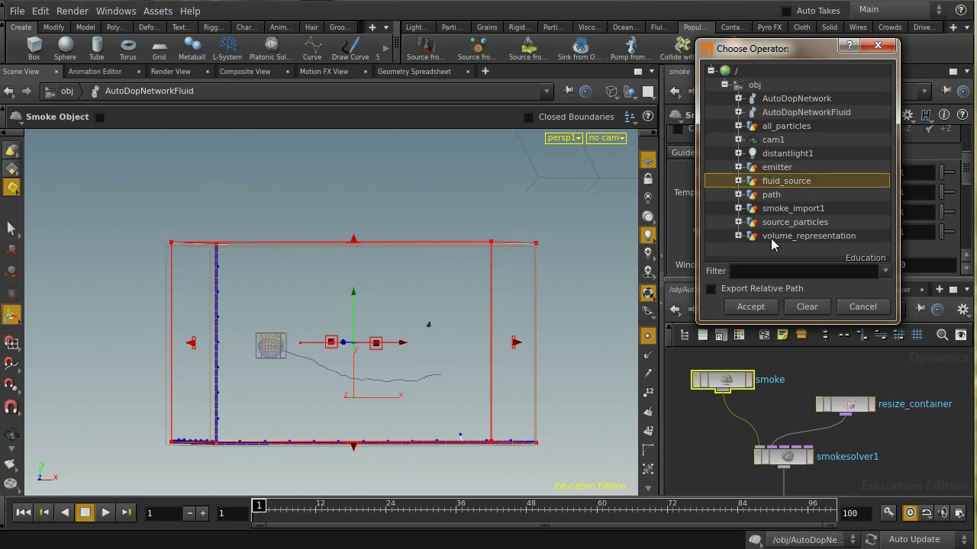
left_click(764, 309)
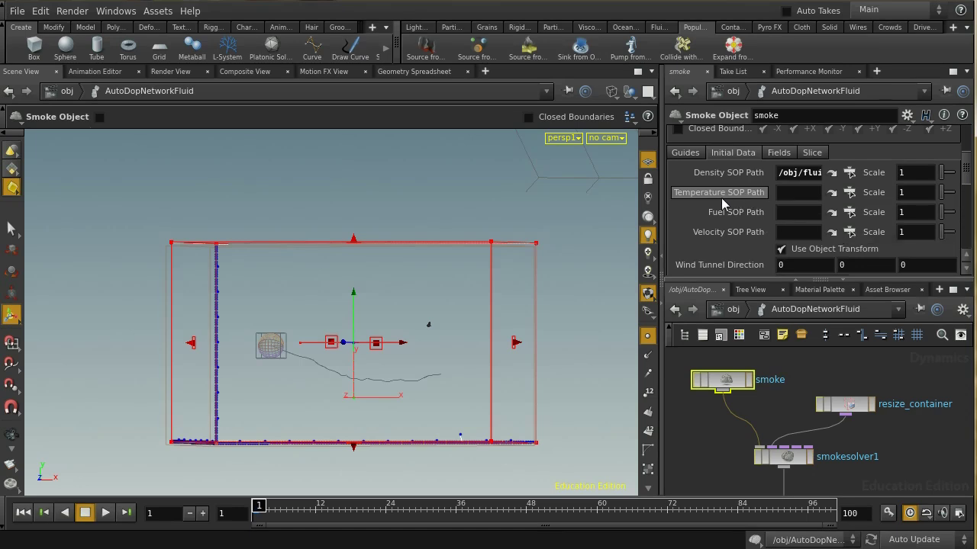
Step: Set the Temperature SOP Path to fluid_source as well
left_click(849, 192)
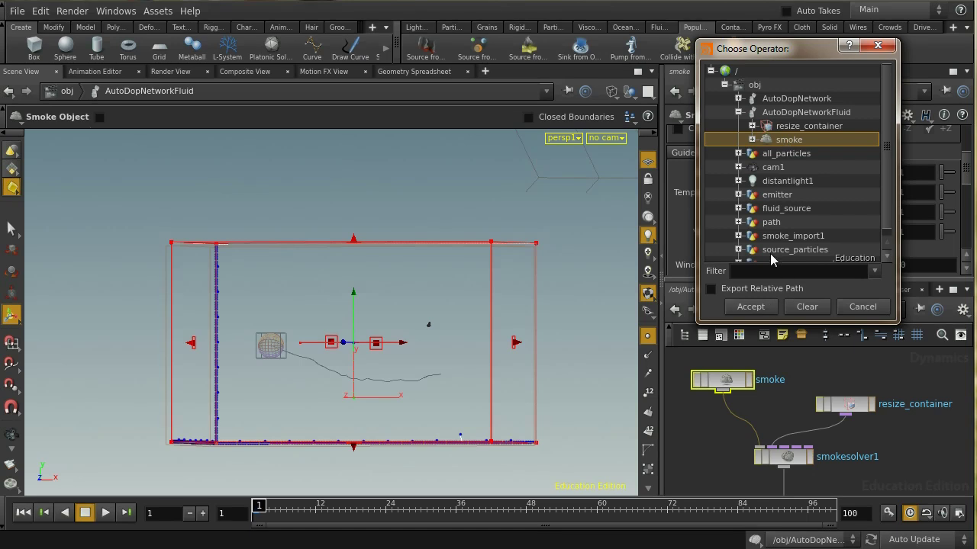
left_click(786, 208)
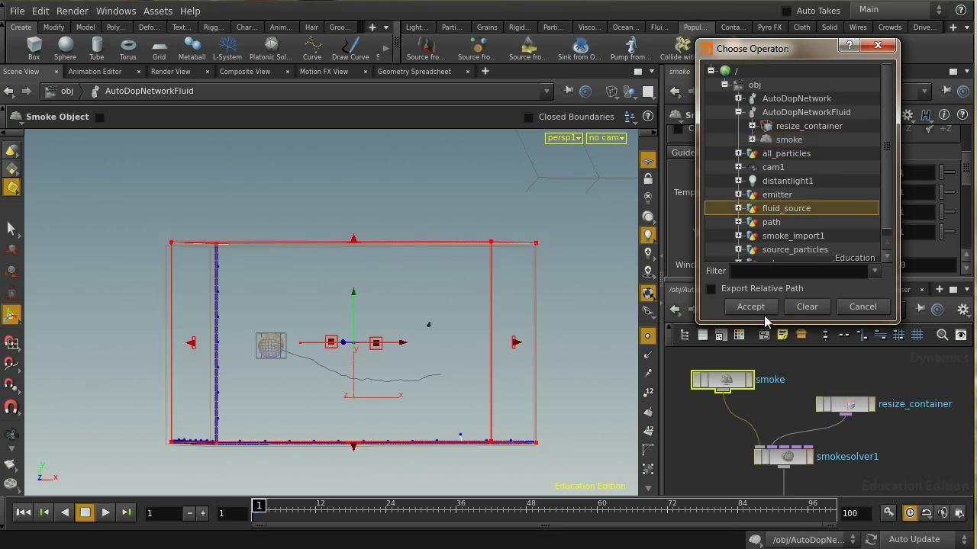
left_click(763, 311)
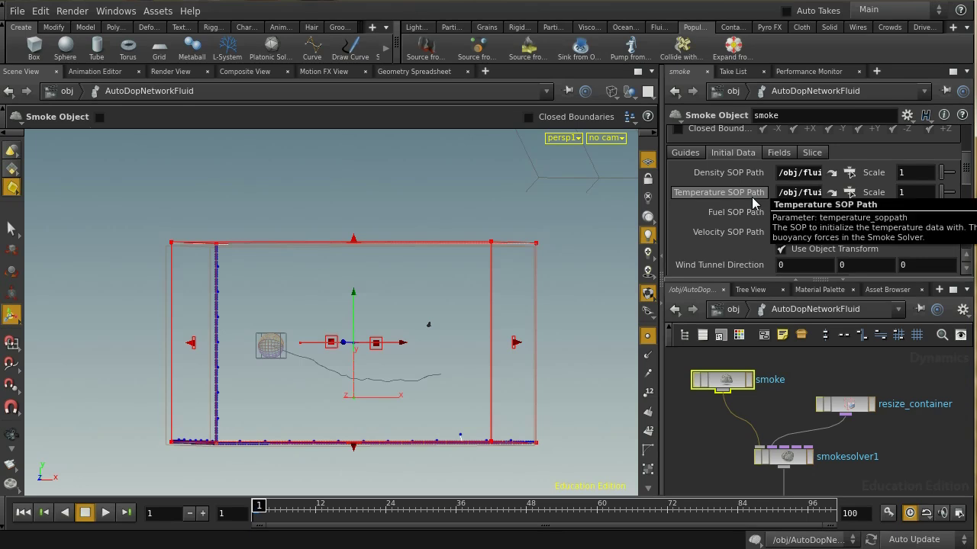
Step: At the object level, make the emitter sphere a Static Object from the Rigid Bodies shelf
left_click(738, 313)
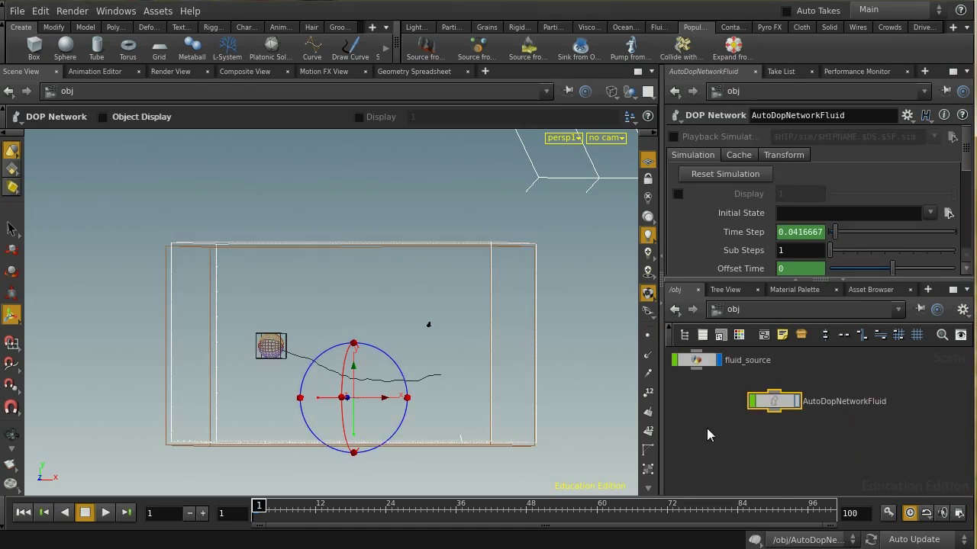
scroll(703, 473, "up", 5)
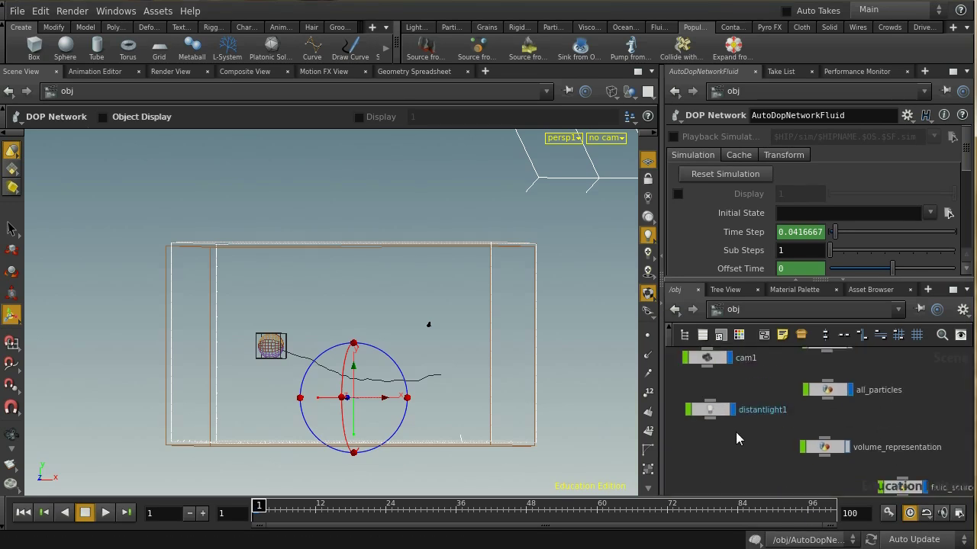
middle_click_drag(735, 435, 902, 502)
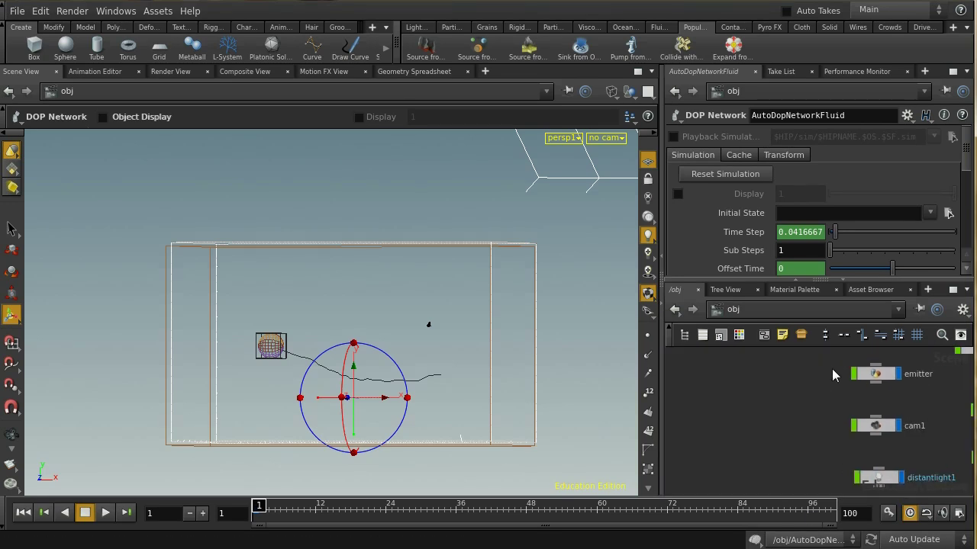
left_click_drag(916, 425, 916, 425)
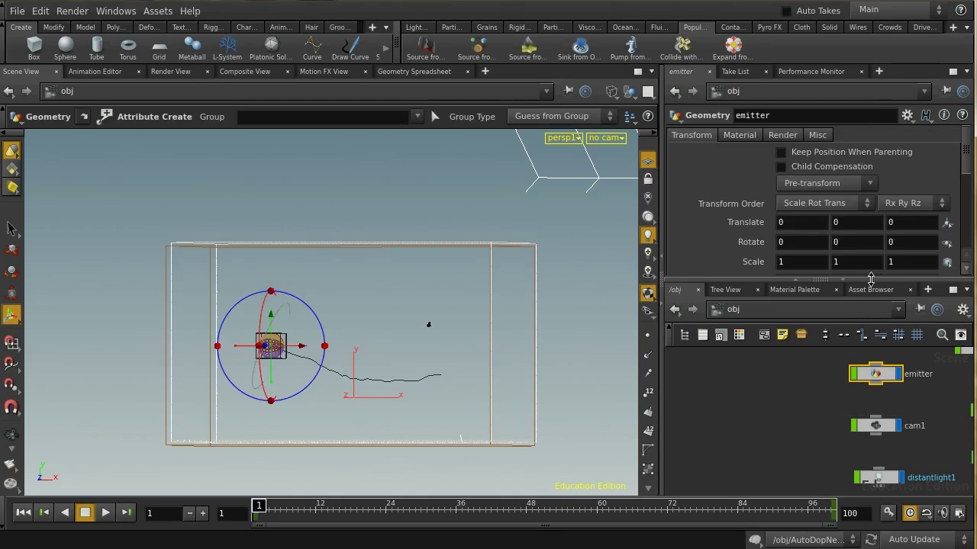
left_click(516, 26)
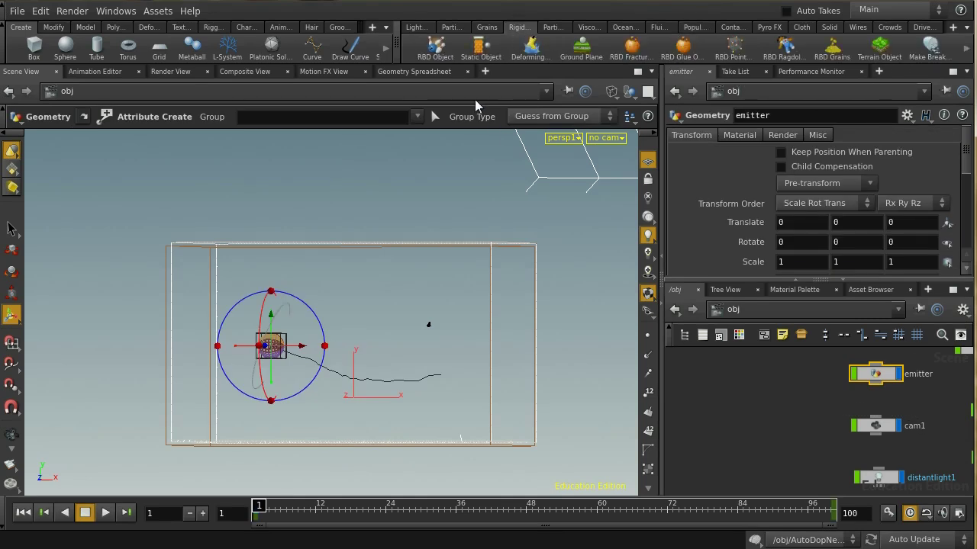
left_click(476, 58)
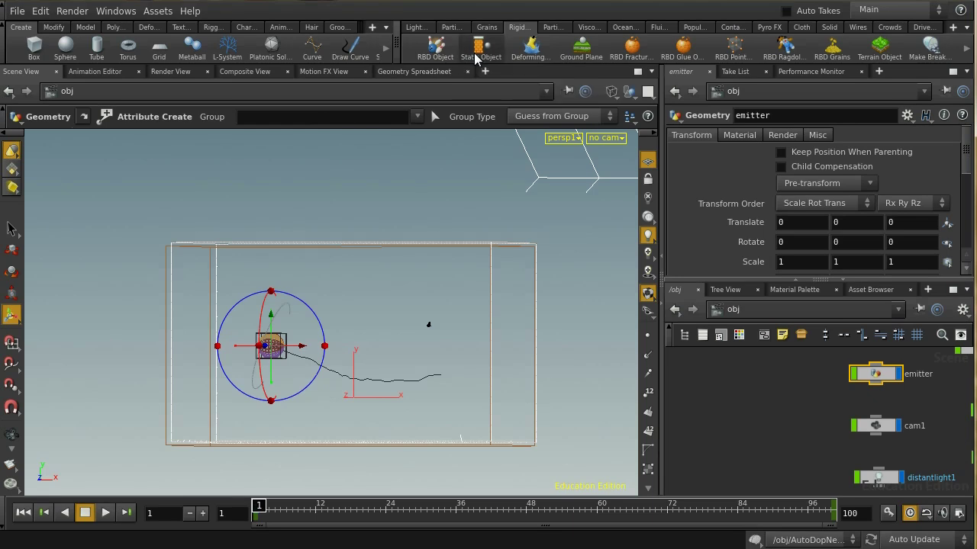
key("Escape")
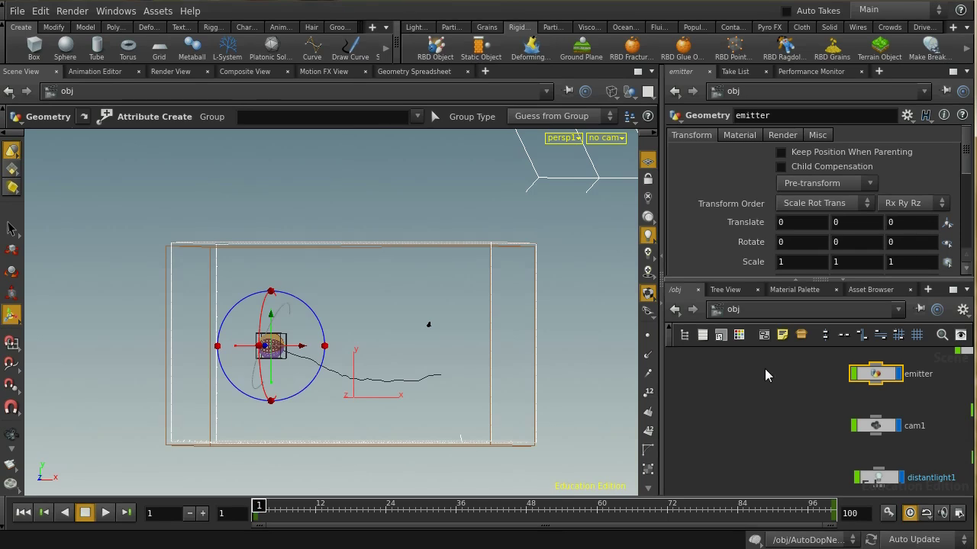
Step: Go back inside AutoDopNetworkFluid and tumble the view around the fog-filled smoke container
middle_click_drag(914, 425, 748, 356)
middle_click_drag(916, 444, 842, 428)
double_click(824, 455)
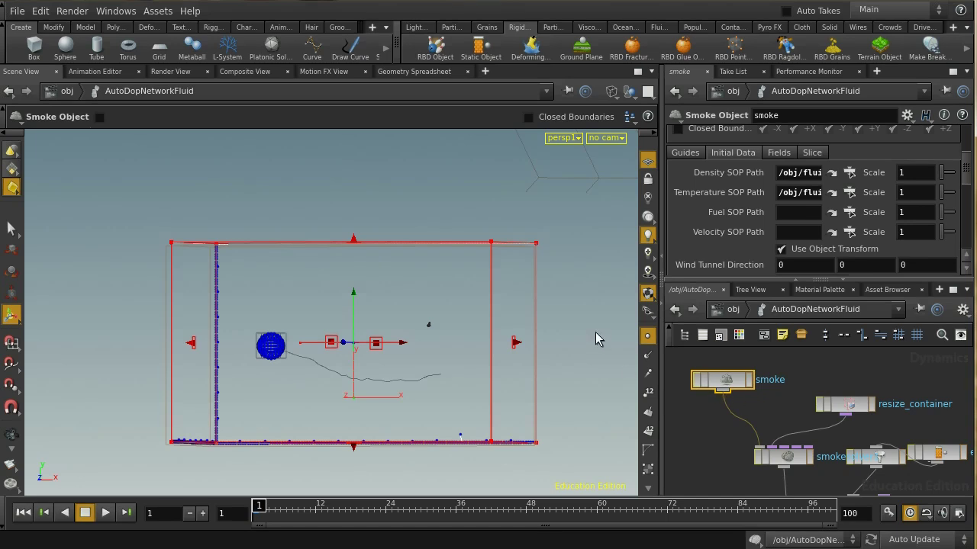
mouse_move(599, 338)
left_mouse_down()
mouse_move(615, 365)
mouse_move(595, 351)
left_mouse_up()
key("Return")
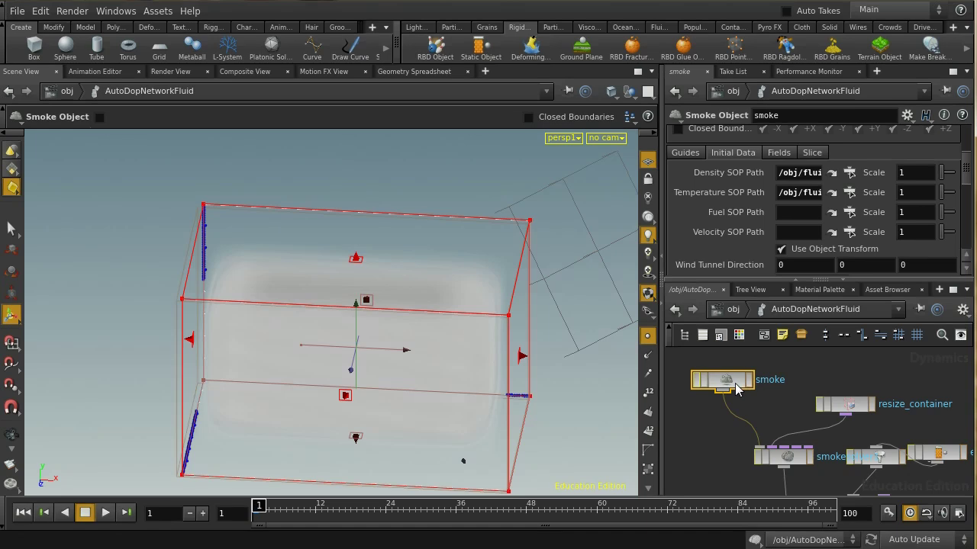
Step: Set the ghost menu to Hide Other Objects and enable the Velocity guide on the smoke object
left_click(685, 153)
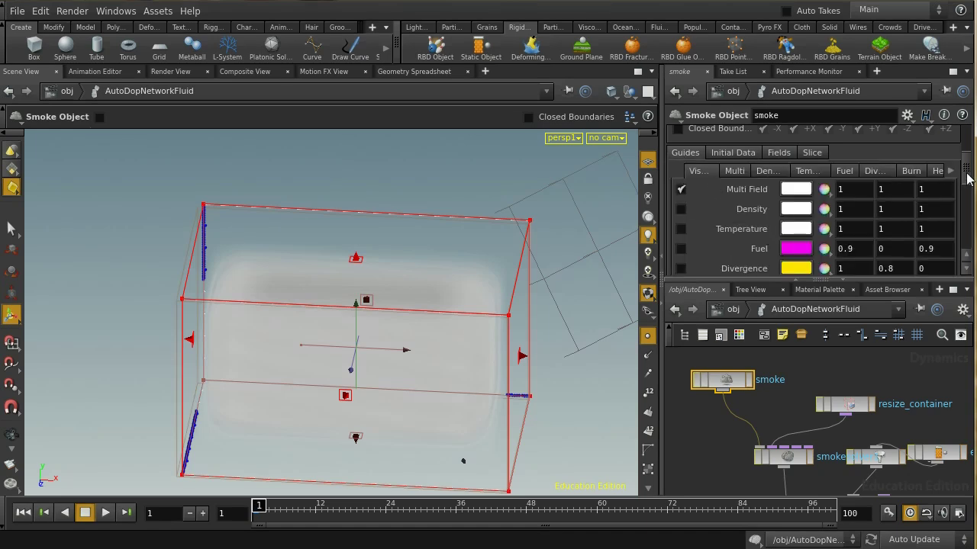
left_click_drag(967, 176, 967, 186)
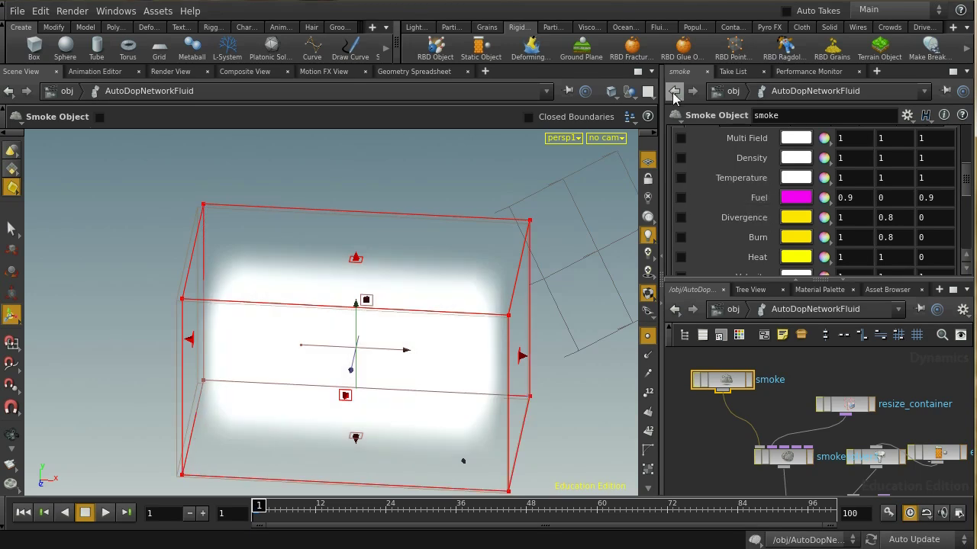
left_click(630, 92)
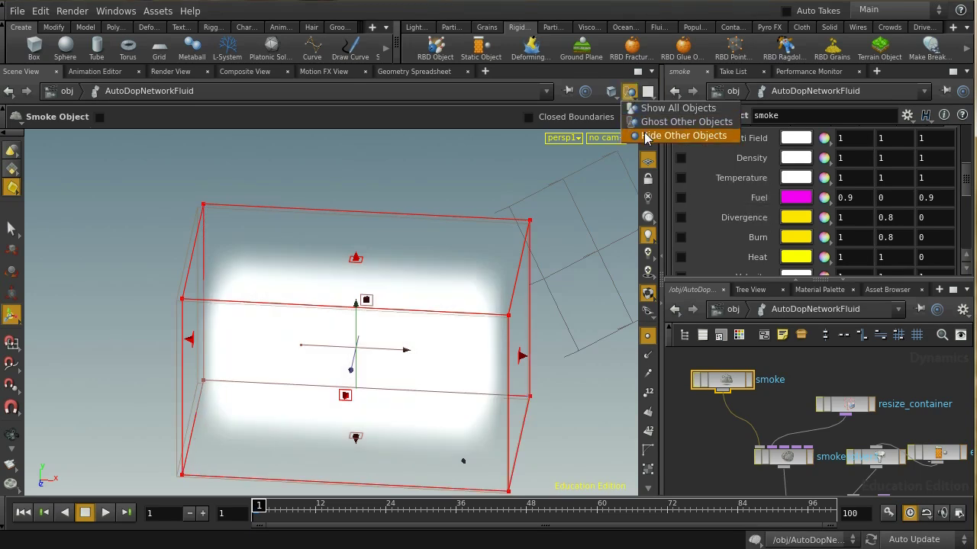
left_click(681, 135)
scroll(724, 236, "down", 1)
scroll(725, 240, "down", 2)
left_click(681, 220)
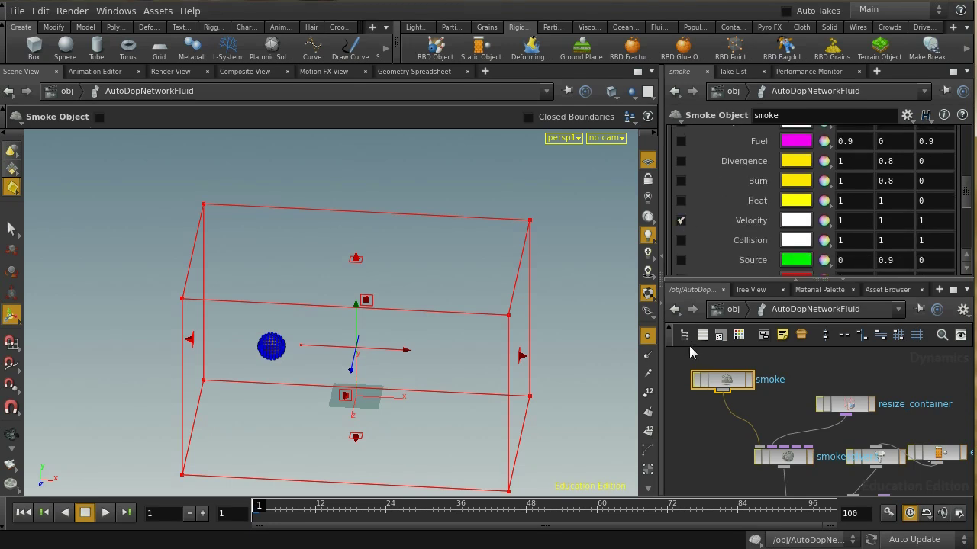
Step: Tumble the view lower and play the smoke simulation to frame 9
key("Escape")
mouse_move(600, 388)
left_mouse_down()
mouse_move(604, 349)
mouse_move(611, 375)
left_mouse_up()
key("Return")
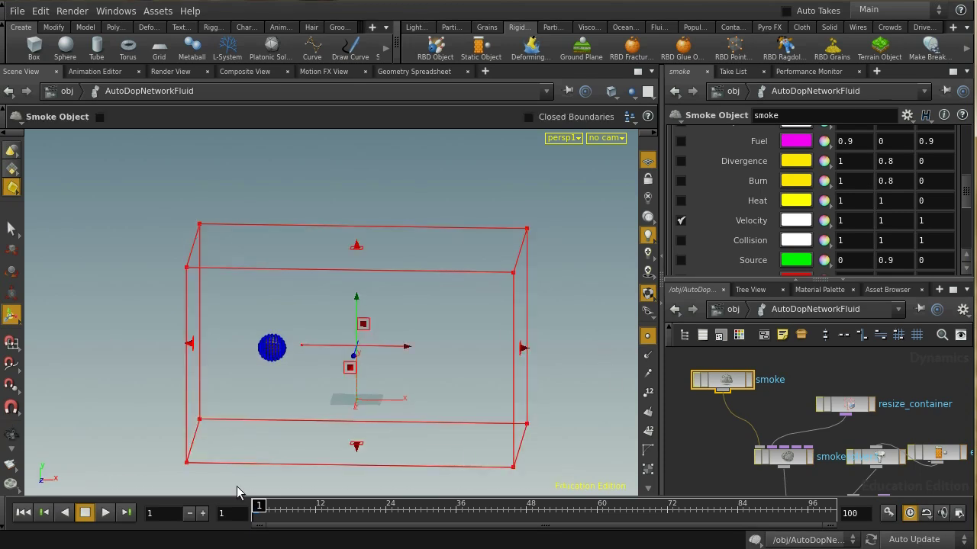
left_click(106, 513)
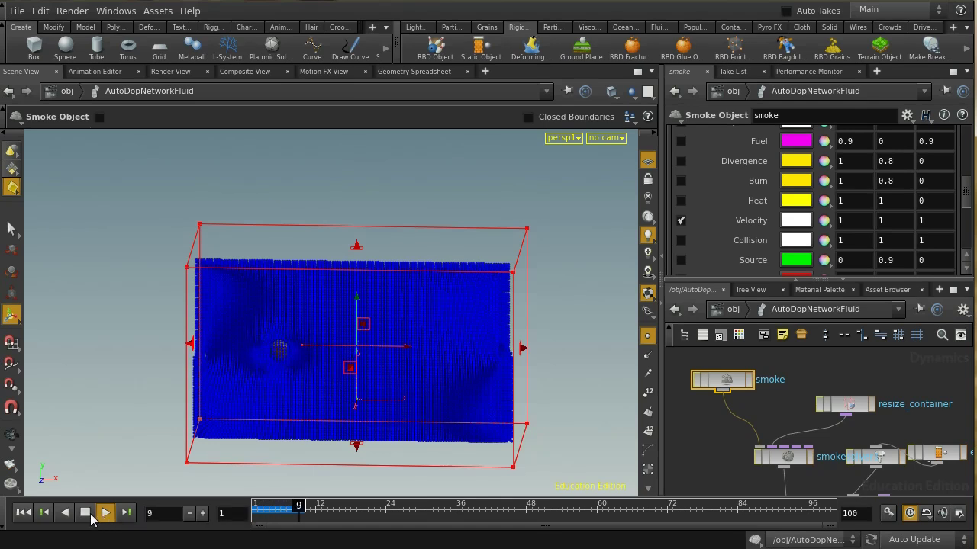
Step: Stop, rewind to frame 1, and replay the smoke sim until stopping at frame 67
left_click(85, 513)
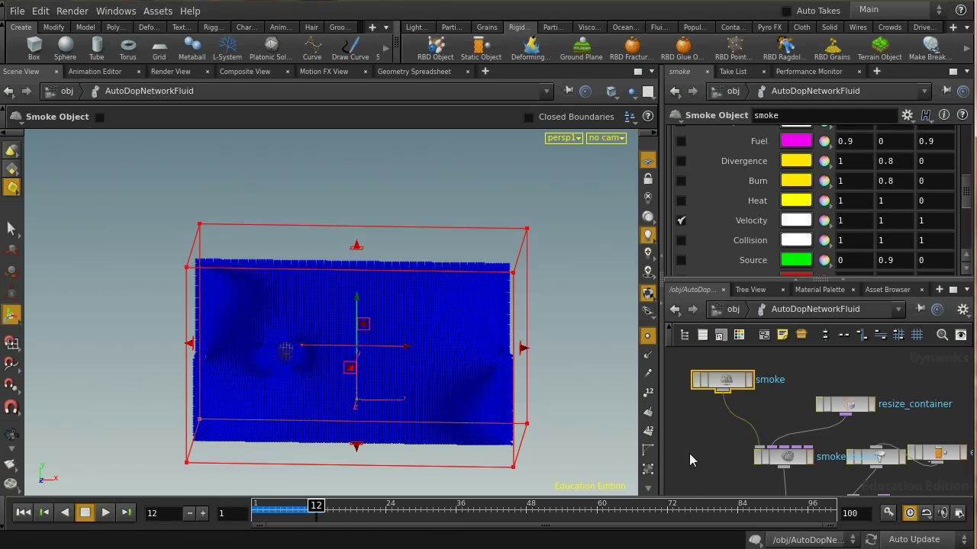
left_click_drag(965, 208, 971, 138)
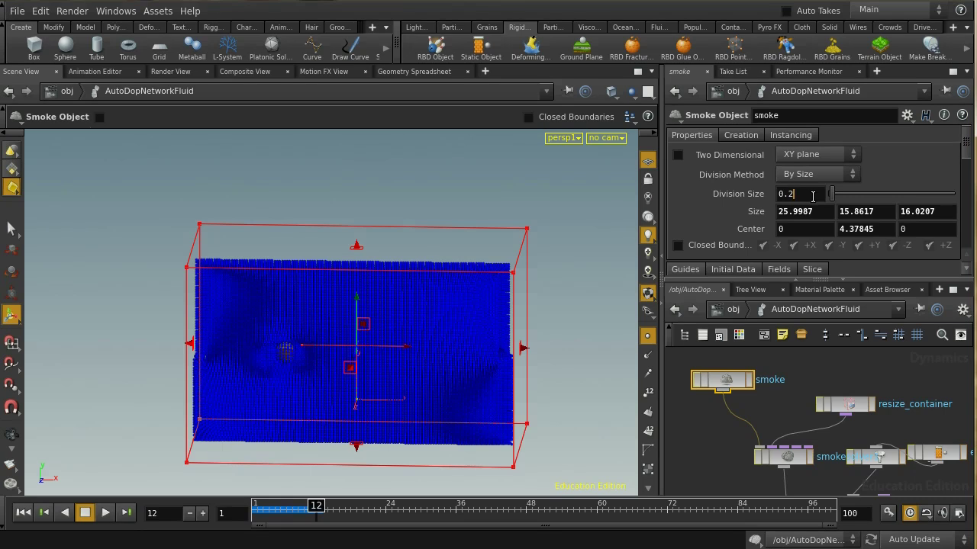
left_click(24, 515)
left_click(106, 514)
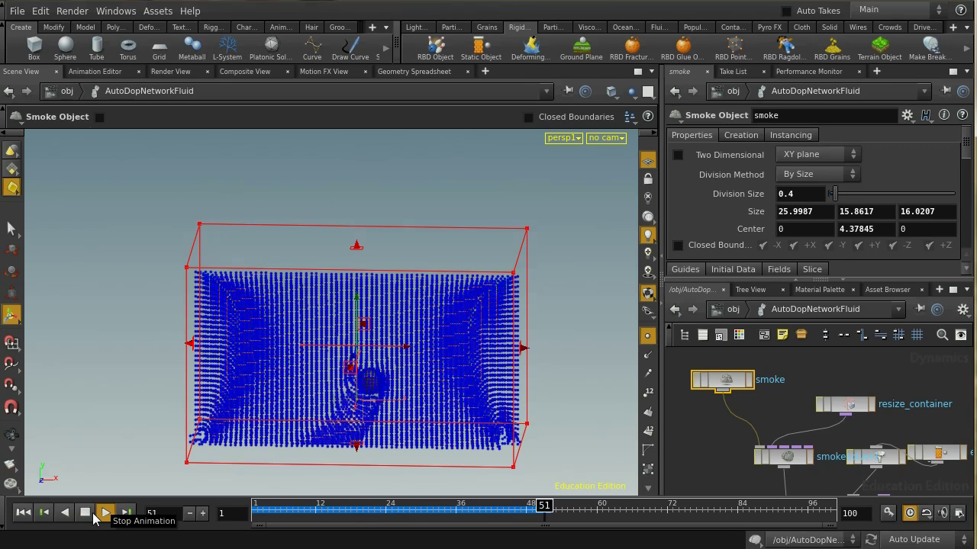
left_click(84, 515)
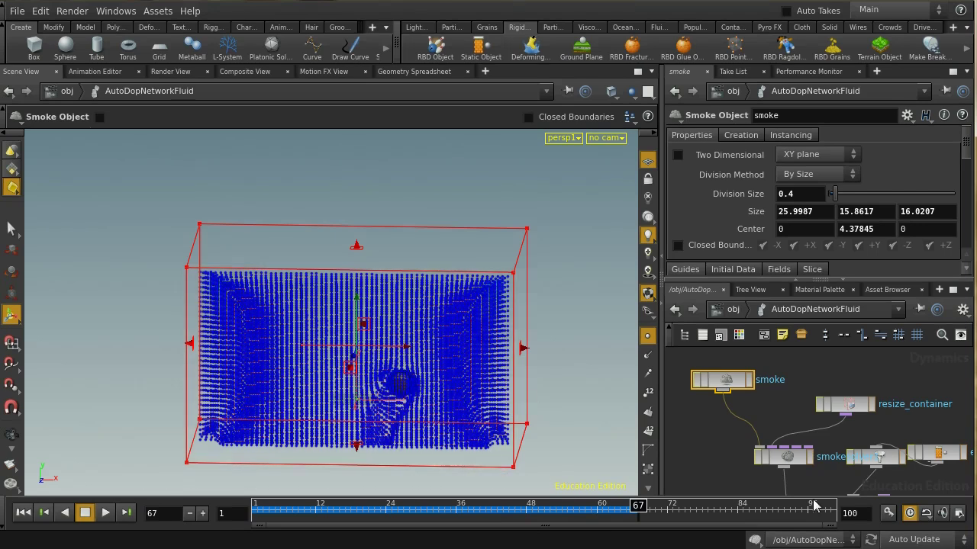
middle_click_drag(824, 473, 830, 429)
Step: Turn on the Multi Field guide and turn off Velocity visualization for the smoke
middle_click_drag(787, 366, 801, 438)
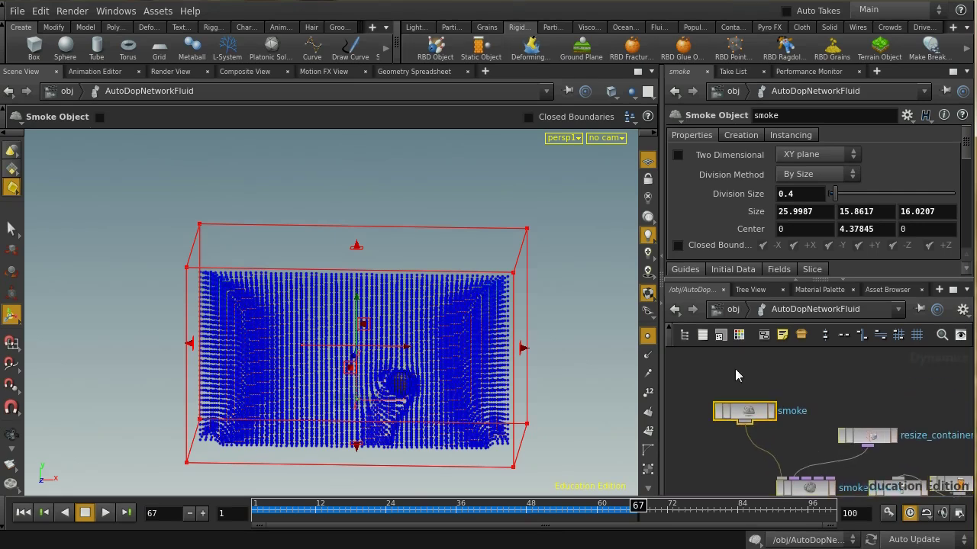
scroll(710, 187, "down", 3)
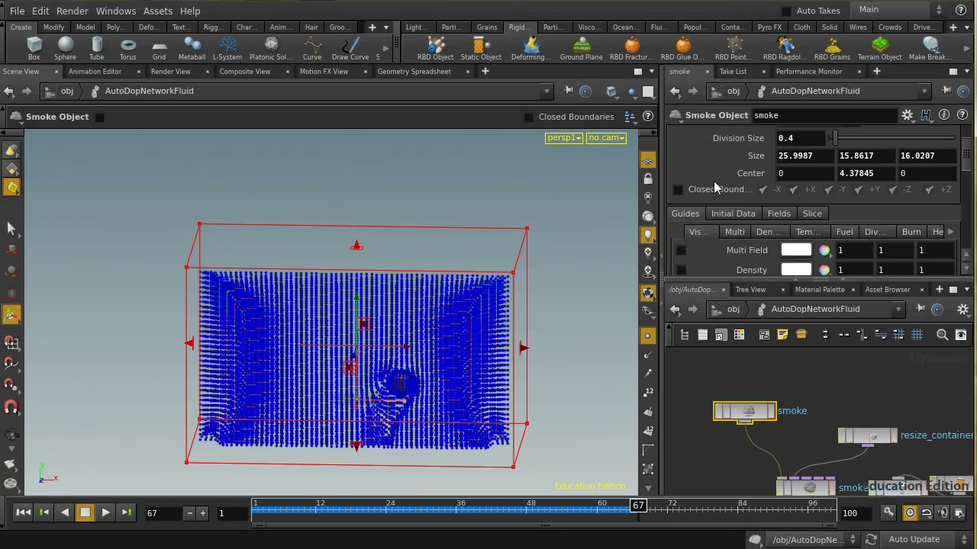
left_click(681, 251)
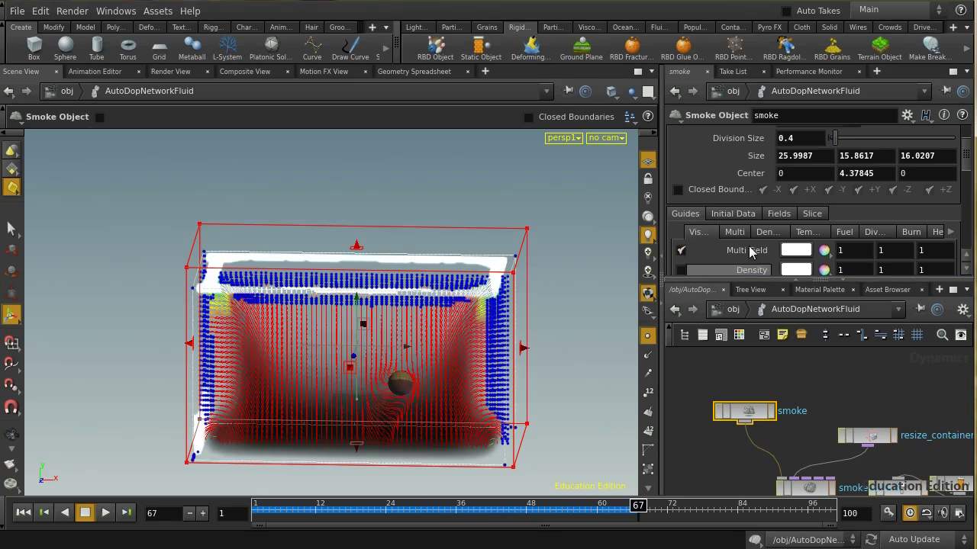
scroll(747, 218, "down", 5)
scroll(746, 208, "down", 2)
left_click(682, 240)
left_click(682, 240)
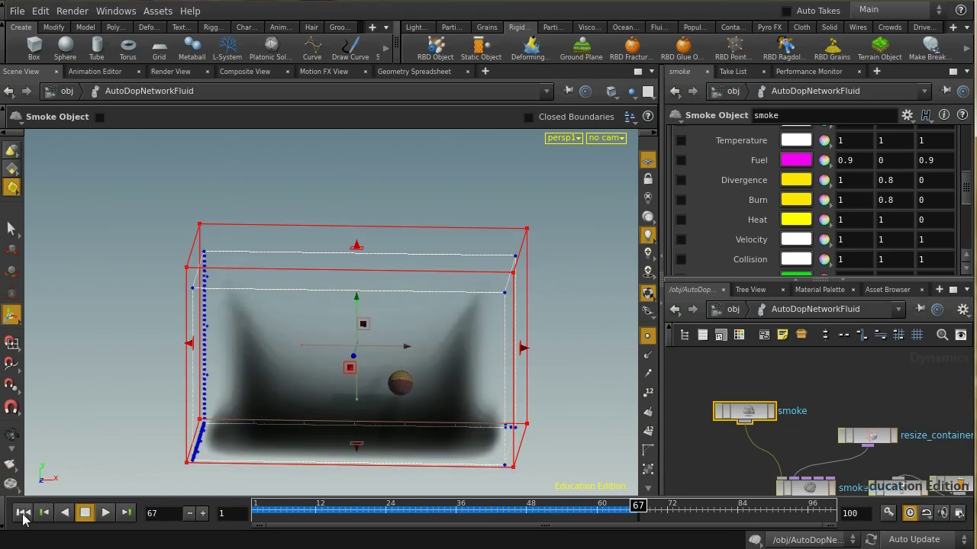
Step: Replay the simulation from frame 1, stop it, and rewind to frame 1
left_click(23, 514)
left_click(105, 519)
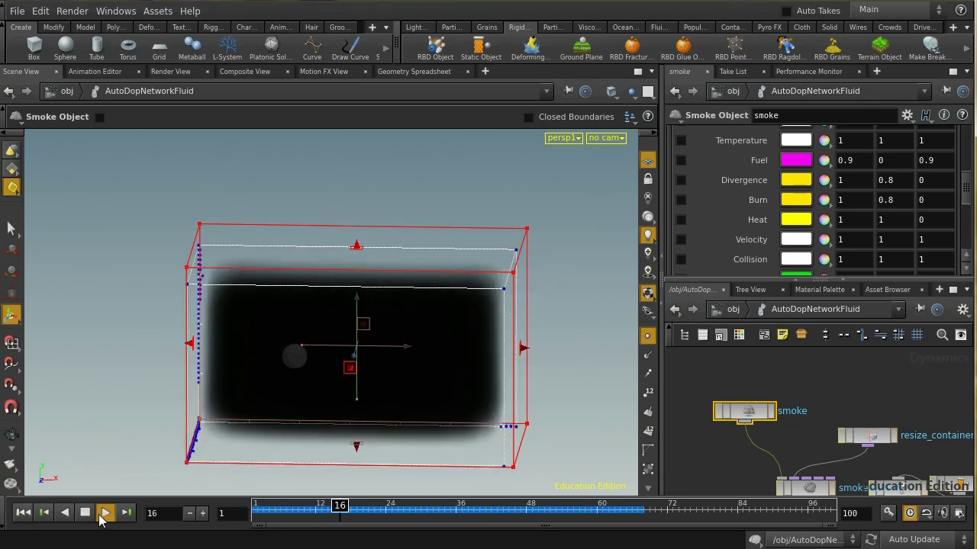
left_click(85, 513)
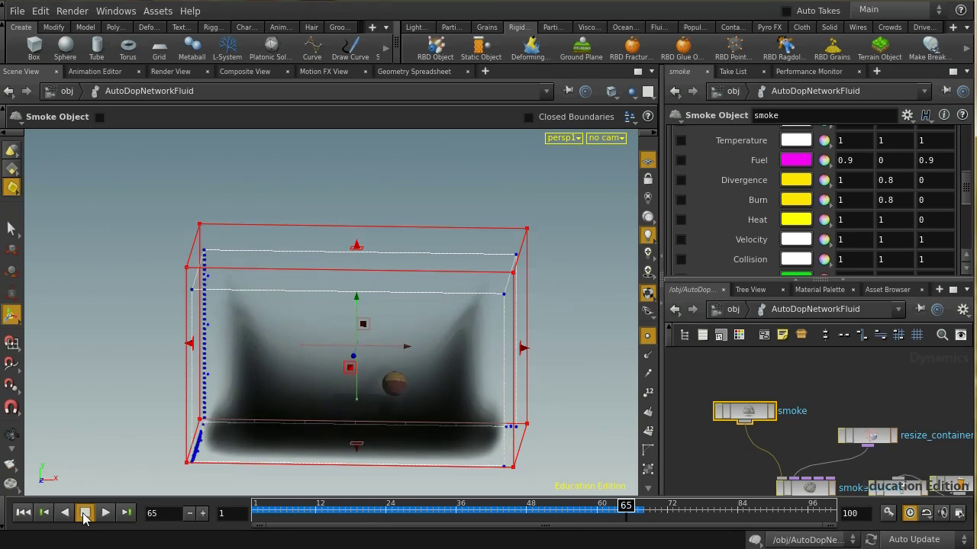
left_click(23, 513)
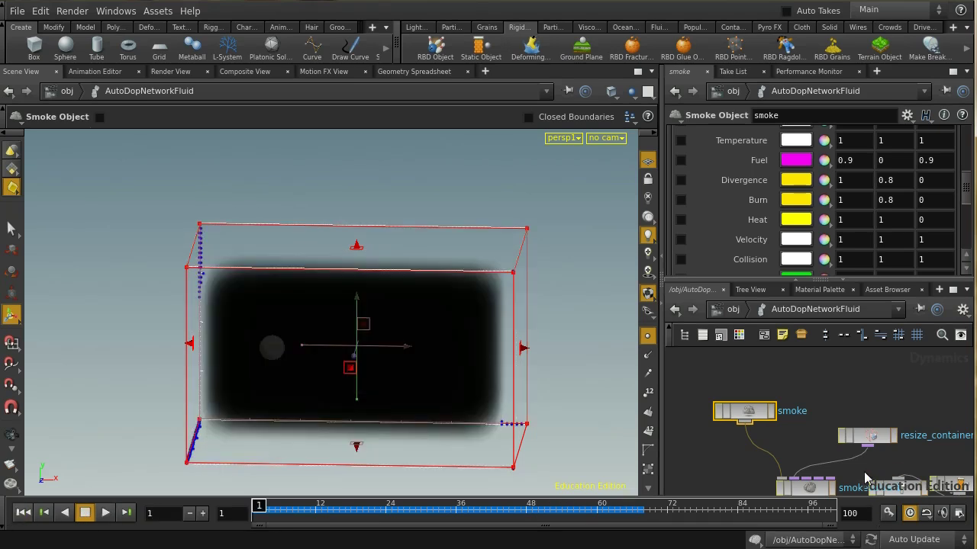
scroll(866, 458, "down", 5)
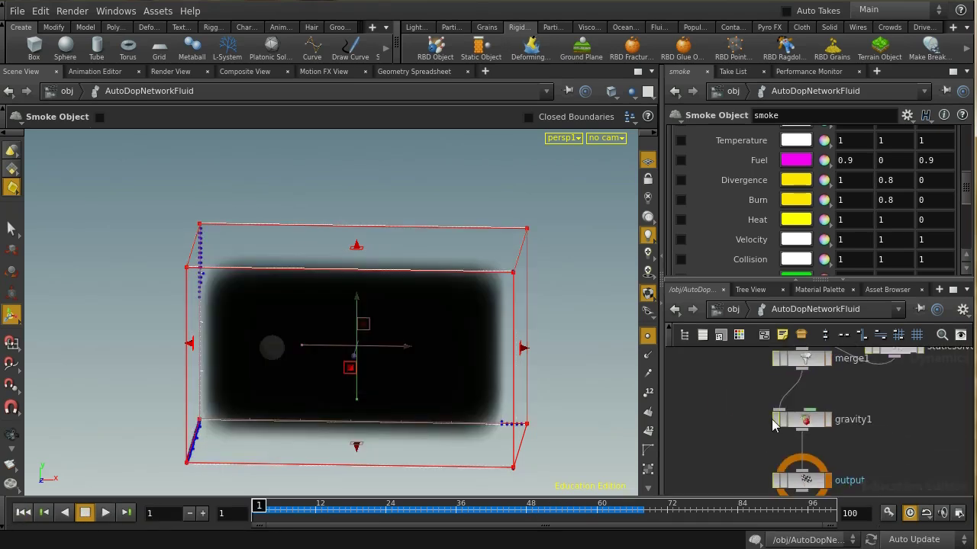
Step: Bypass the gravity1 node and tidy the network layout
left_click(777, 421)
scroll(879, 439, "up", 1)
scroll(879, 440, "up", 3)
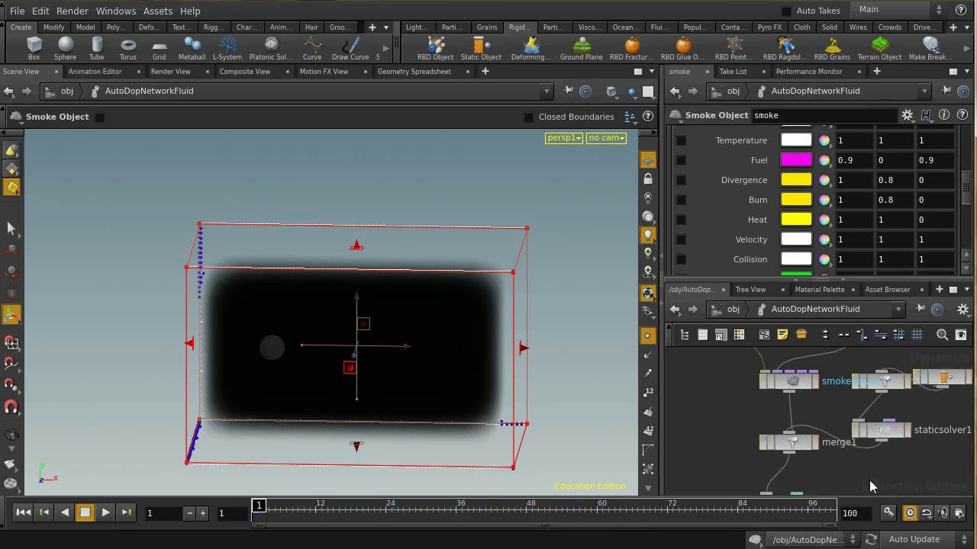
key("l")
scroll(917, 432, "up", 2)
Step: Replay from smokesolver1 to frame 72, rewind, then delete the smoke and resize_container nodes
left_click(862, 439)
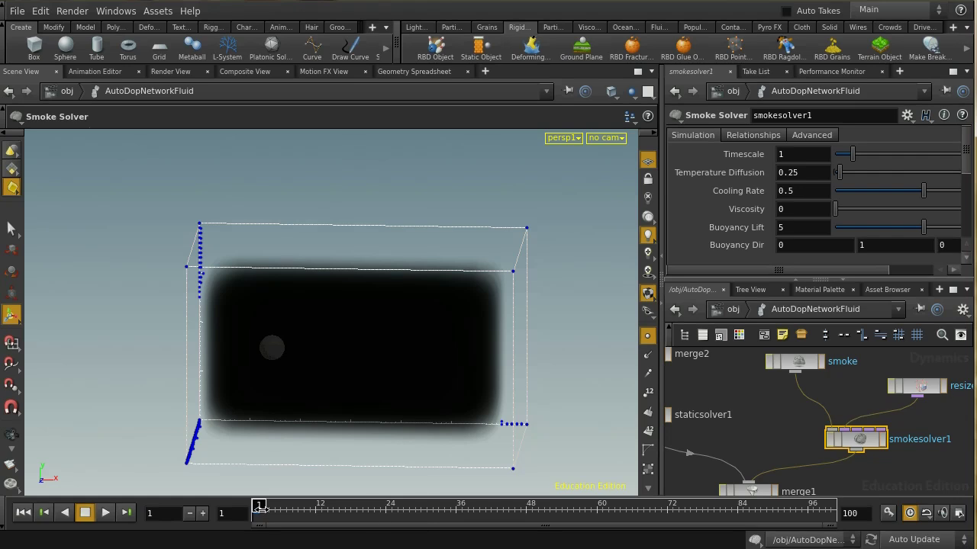
left_click(106, 512)
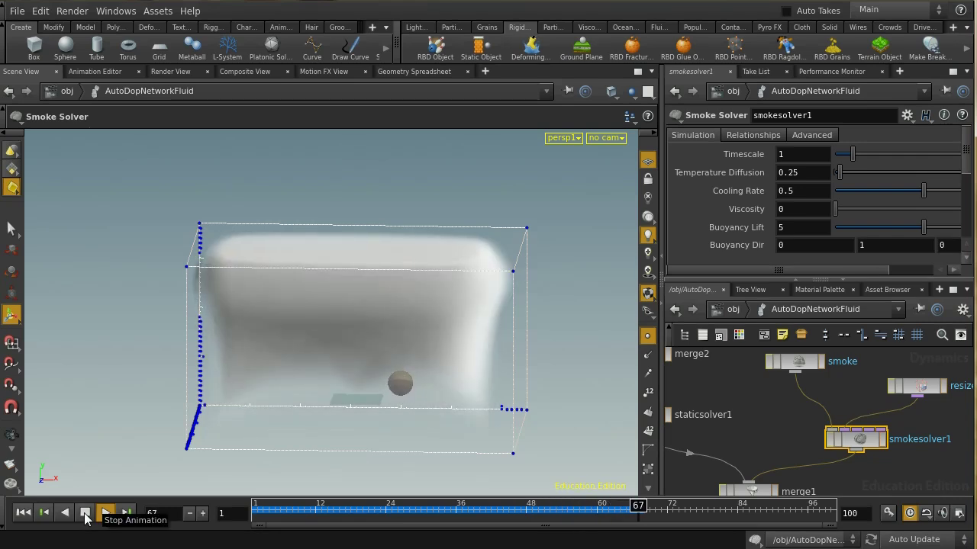
left_click(85, 514)
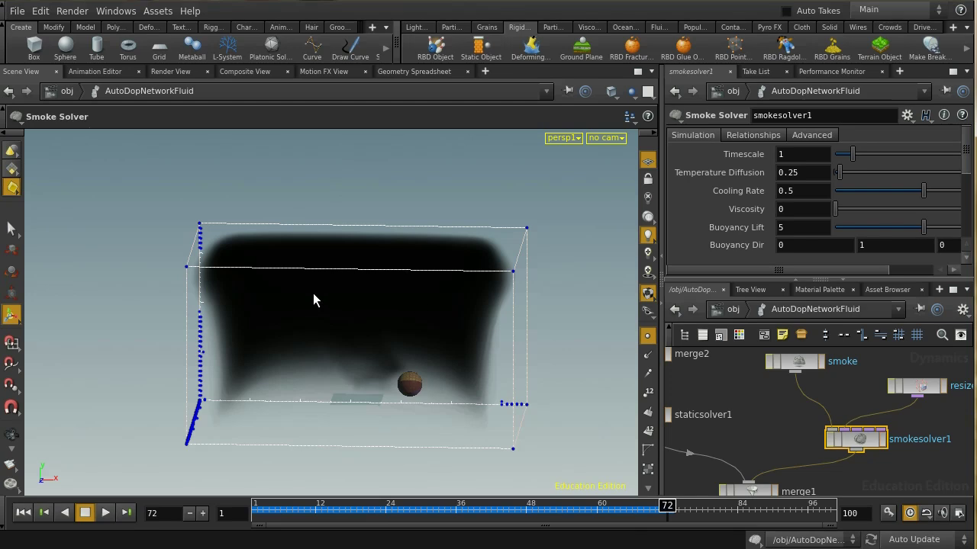
left_click(25, 513)
key("Delete")
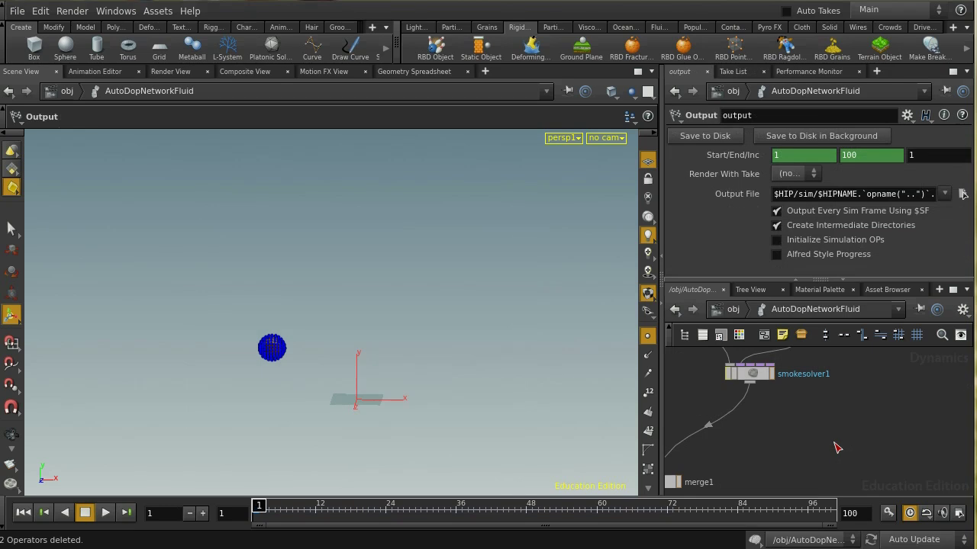
Step: Add a Uniform Force node below smokesolver1
middle_click_drag(782, 432, 781, 436)
key("Tab")
type("uni")
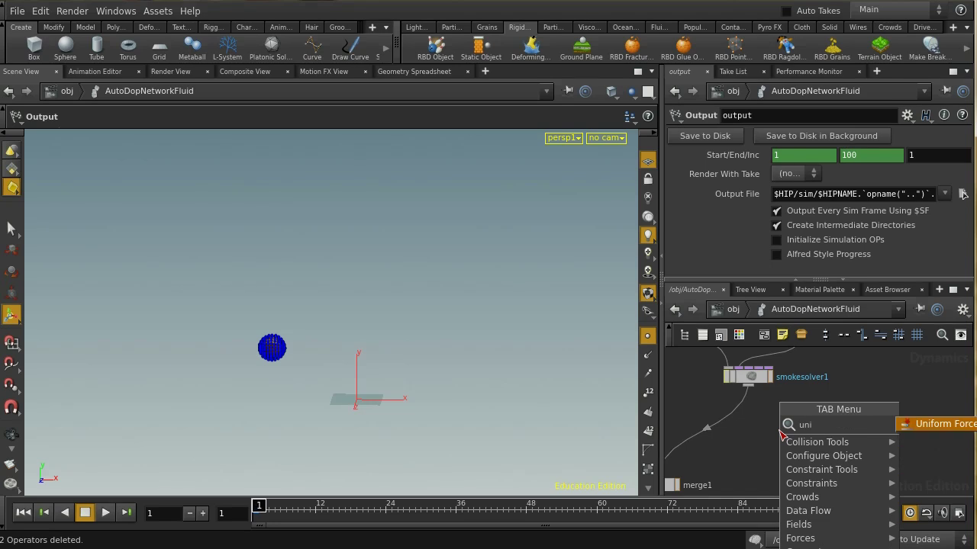
left_click(918, 424)
left_click(725, 429)
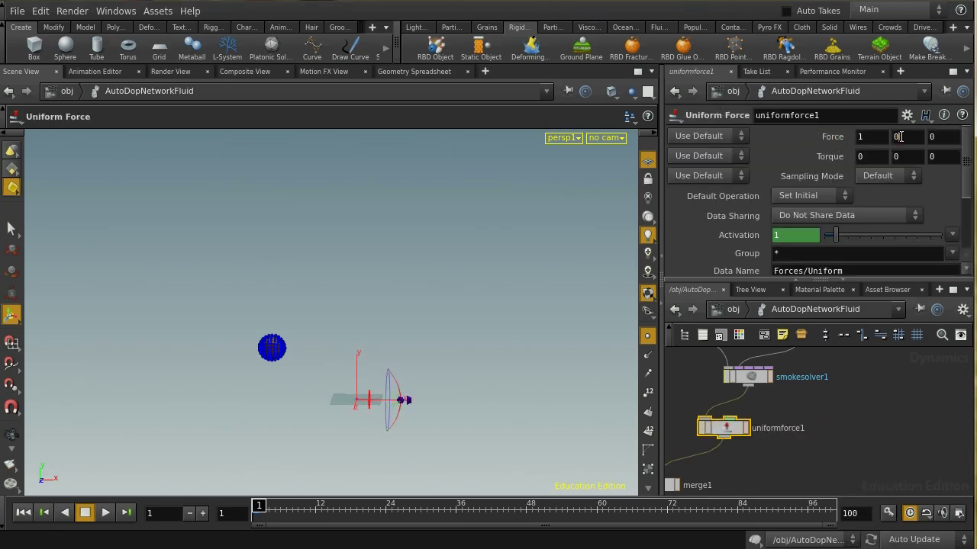
Step: Set uniformforce1's Force to 1, 1, 1 and search for a noise node
key("Tab")
type("1")
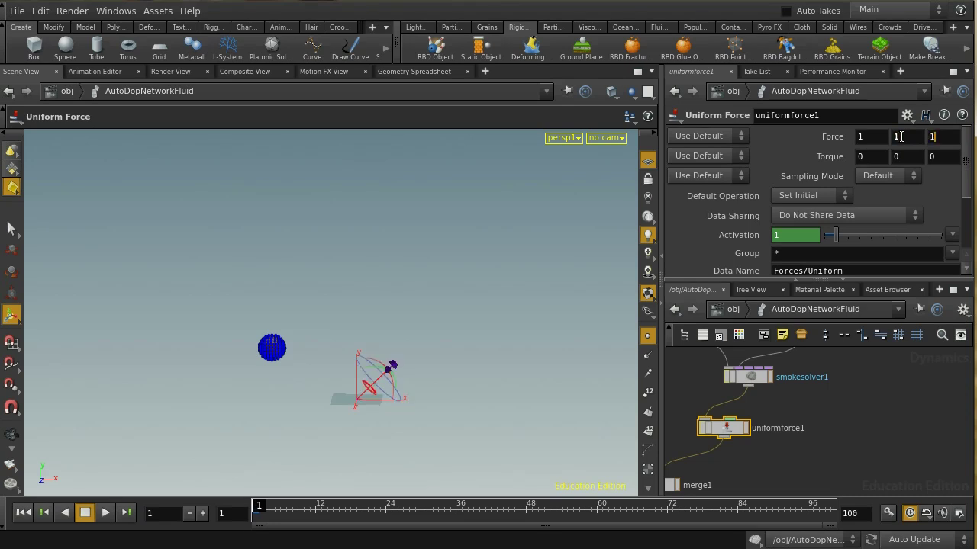
key("Return")
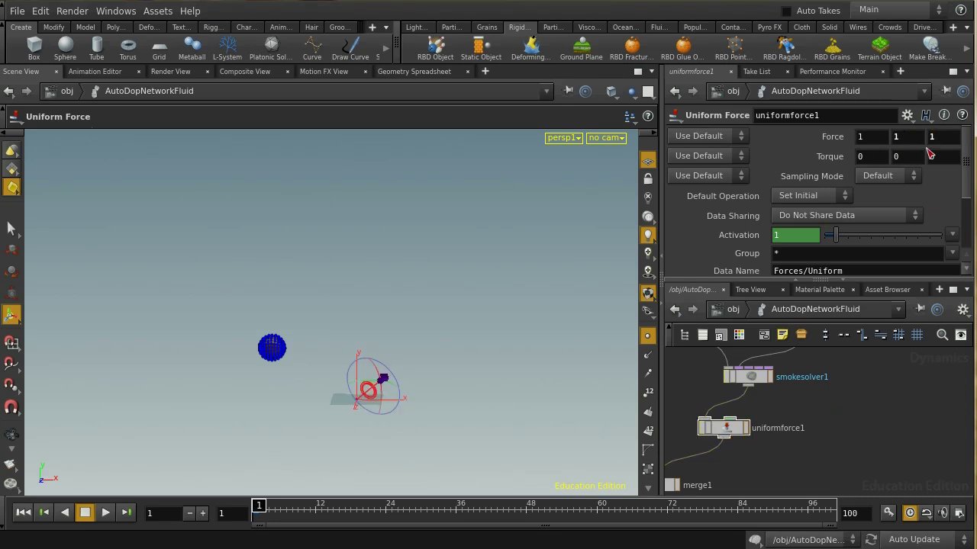
left_click_drag(725, 437, 750, 459)
key("Tab")
type("noise")
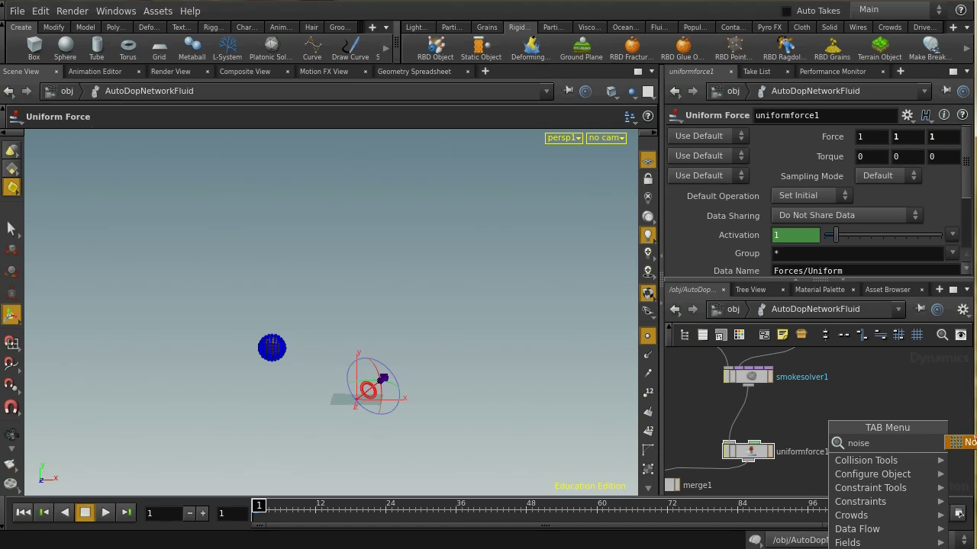
Step: Add a Noise Field node and wire it into uniformforce1
key("Return")
left_click(843, 395)
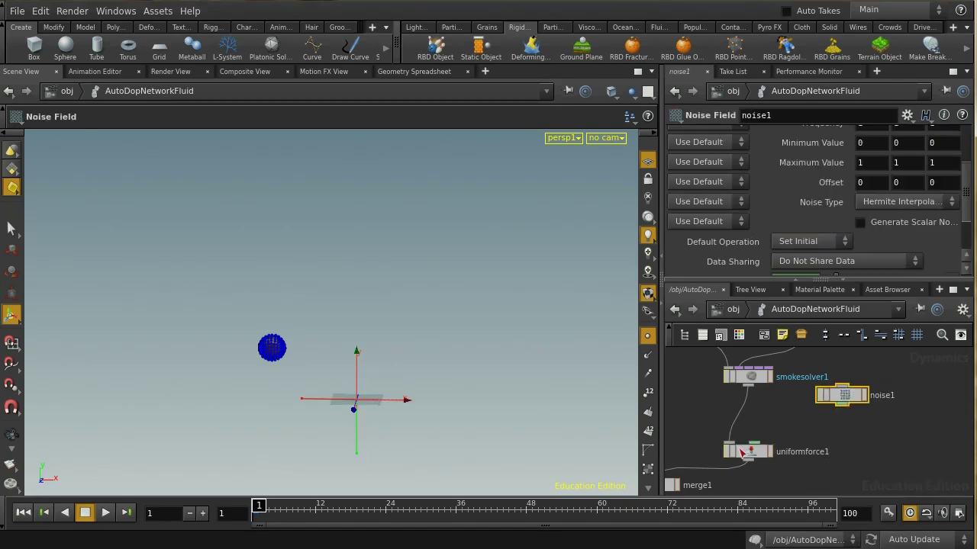
left_click_drag(843, 404, 754, 441)
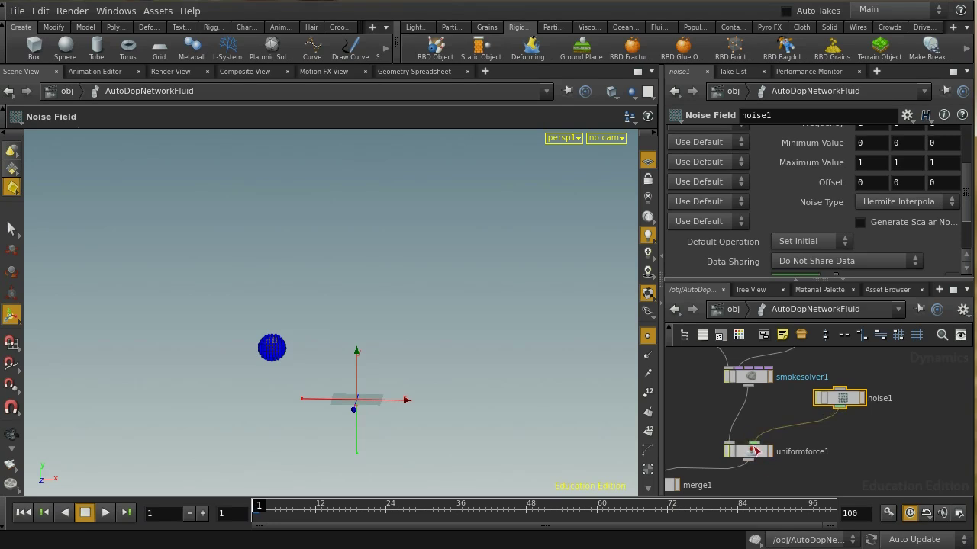
left_click_drag(856, 405, 859, 431)
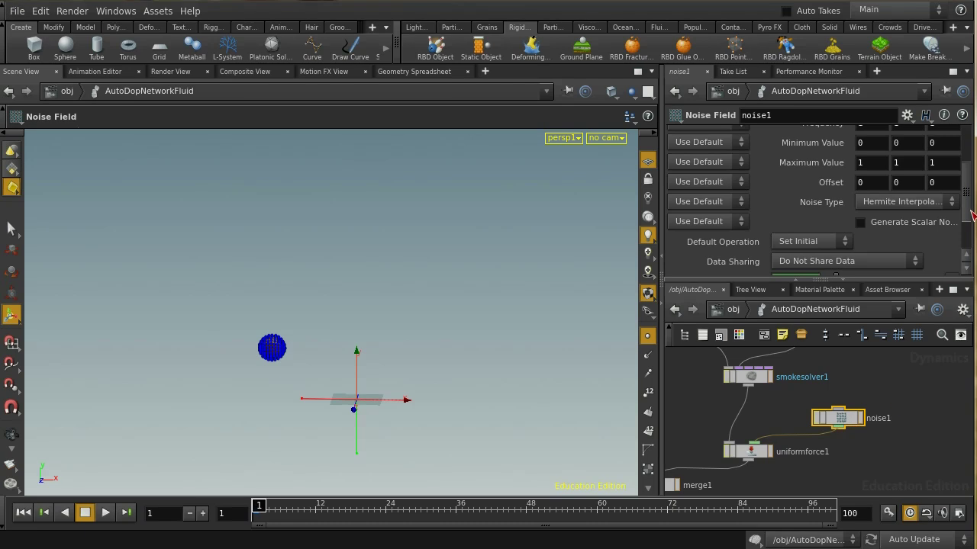
Step: Set the noise Minimum Value to -1 and Offset X to $T, then preview the sim
left_click_drag(967, 214, 970, 184)
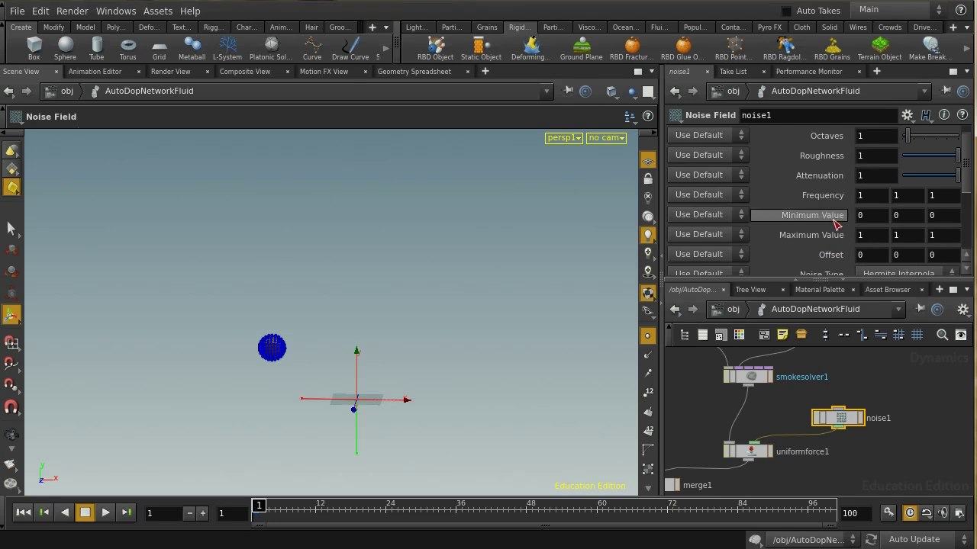
middle_click_drag(836, 221, 755, 219)
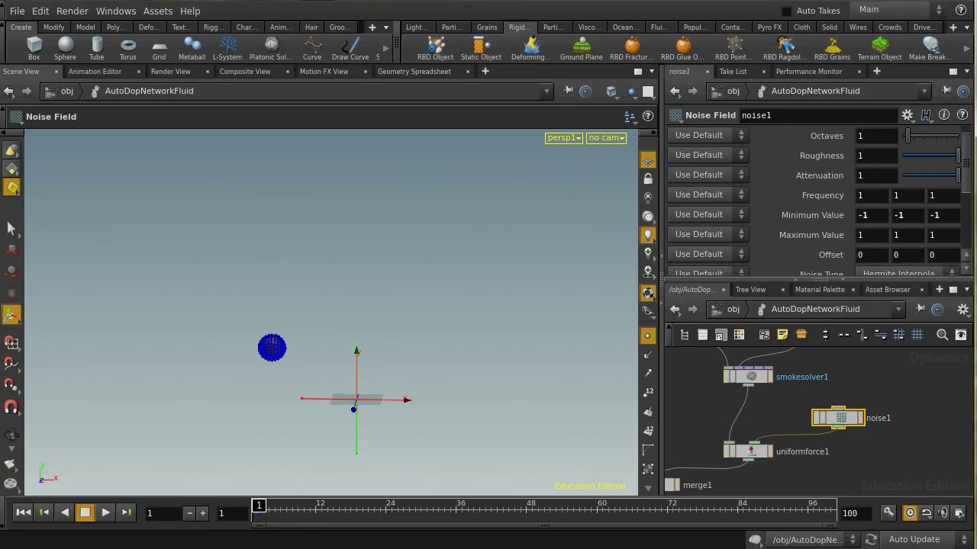
left_click_drag(966, 179, 952, 241)
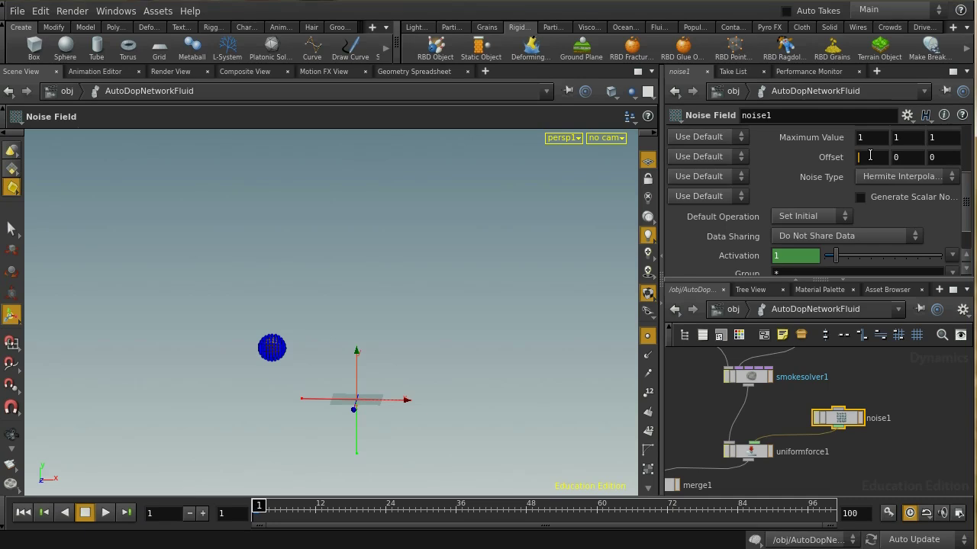
type("$")
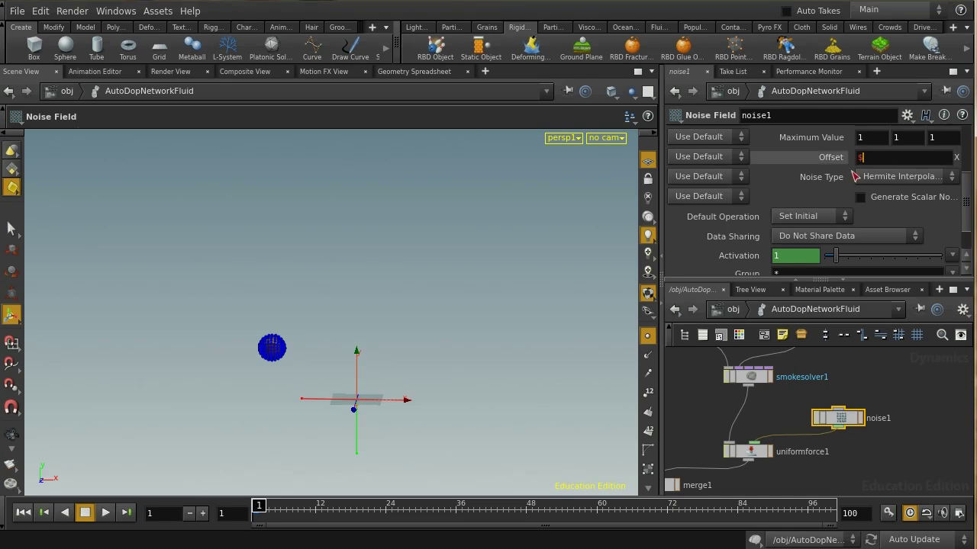
type("T")
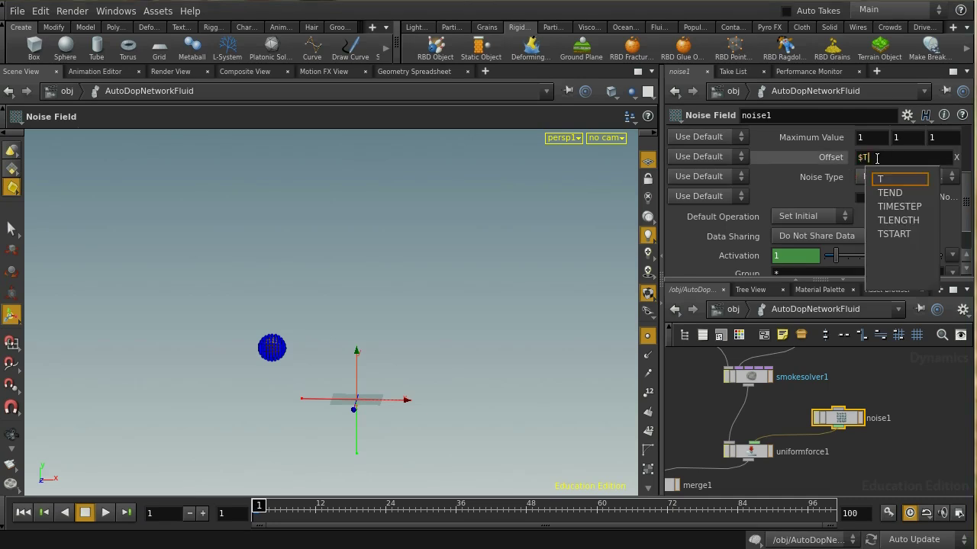
key("Return")
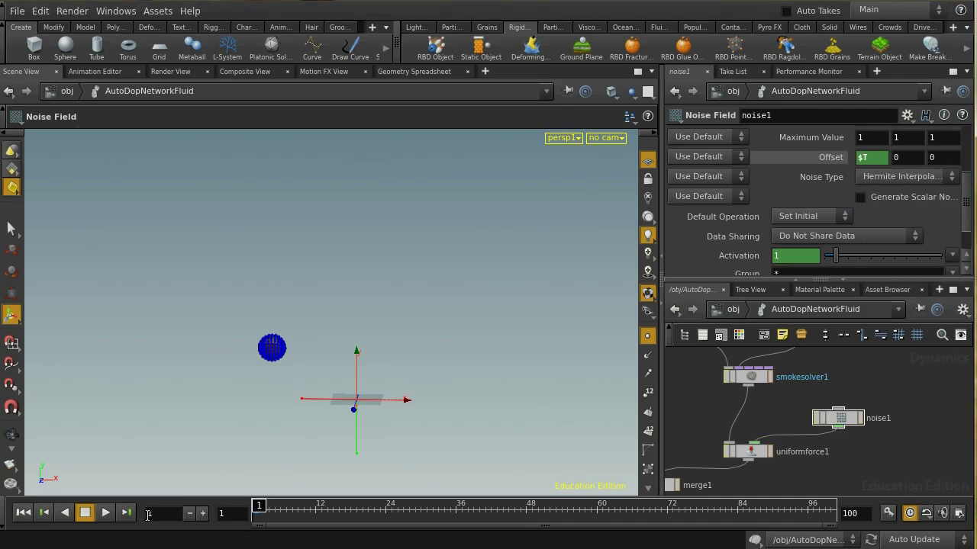
left_click(104, 514)
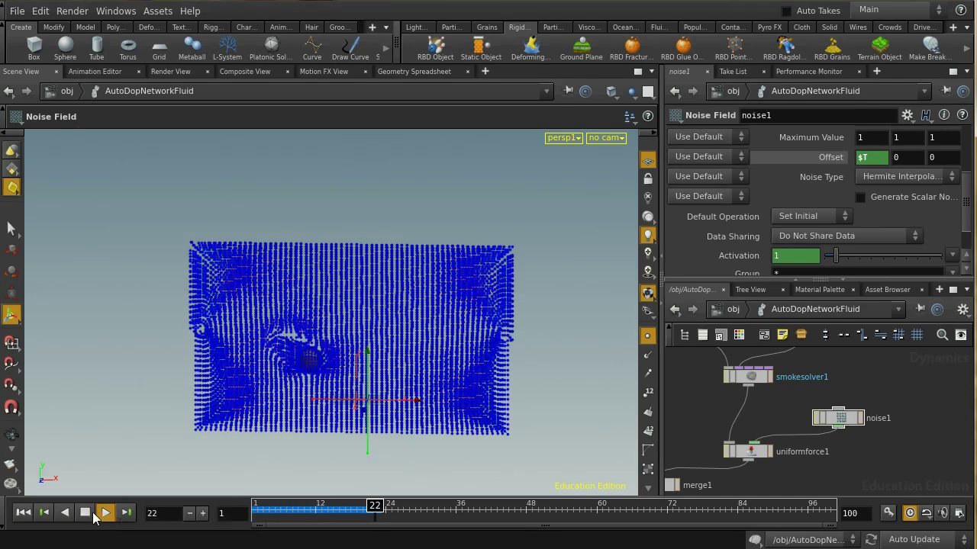
left_click(85, 512)
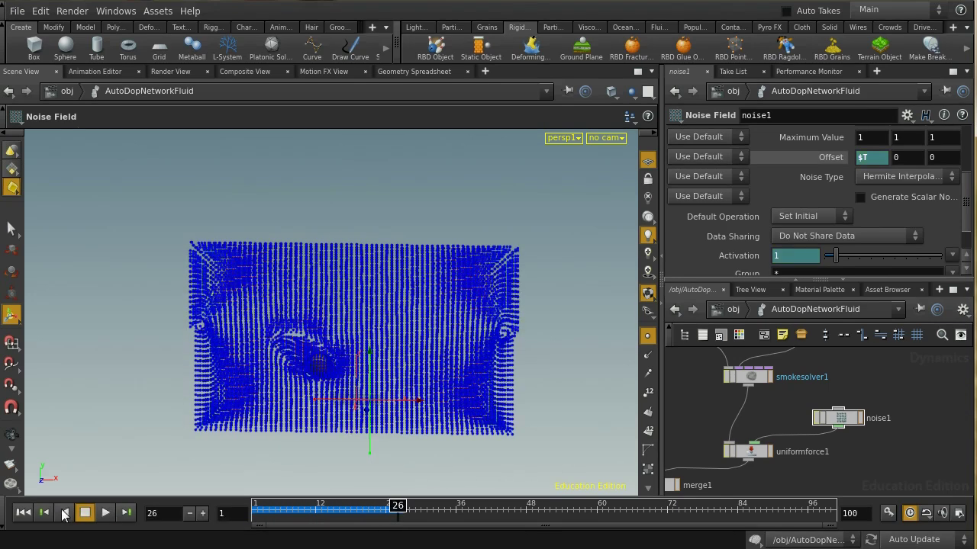
left_click(22, 513)
Step: Raise uniformforce1's Force to 3, 3, 3 and play the simulation
left_click(749, 451)
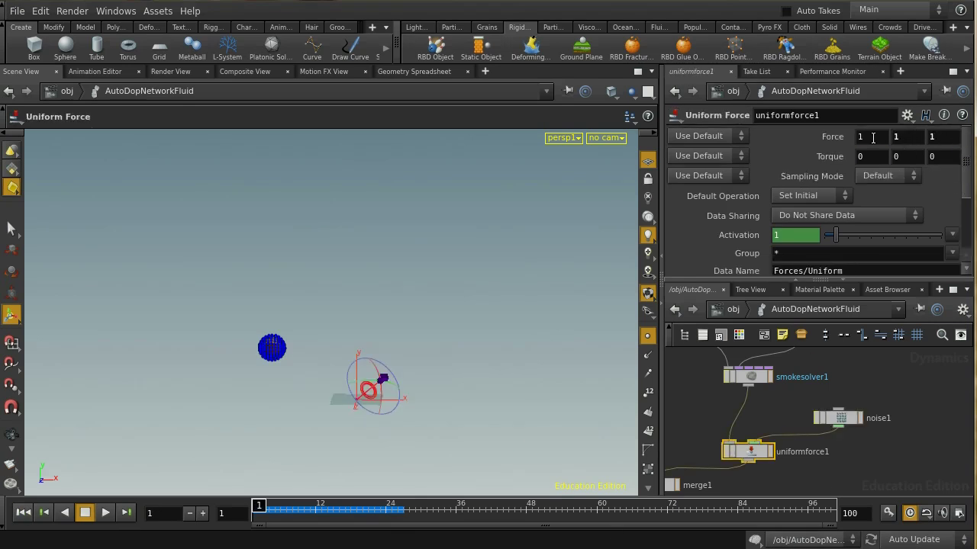
middle_click_drag(834, 143, 855, 114)
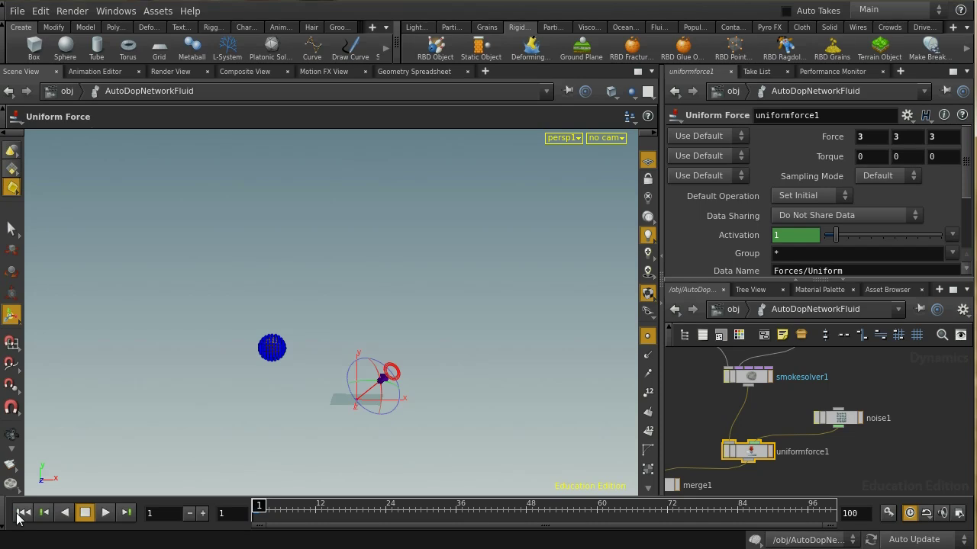
left_click(106, 513)
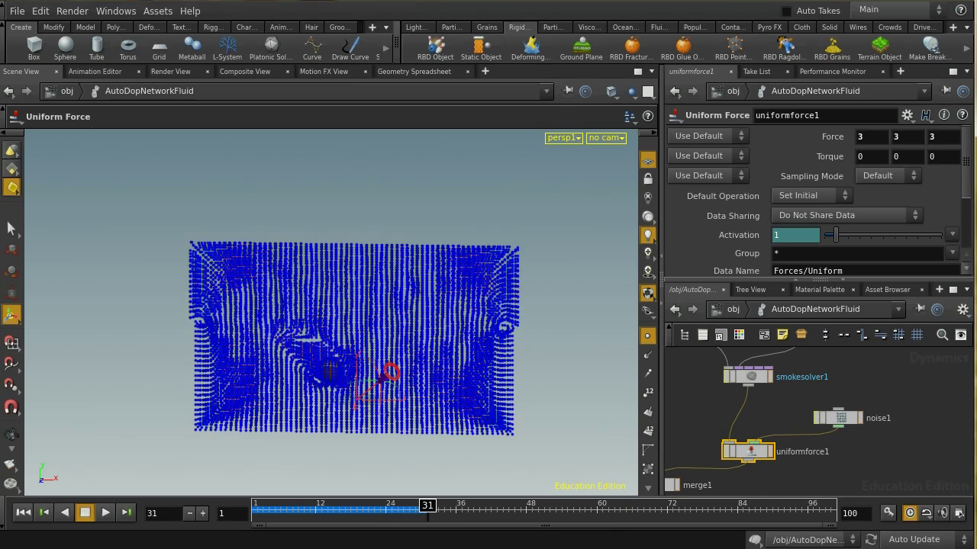
middle_click_drag(819, 468, 819, 446)
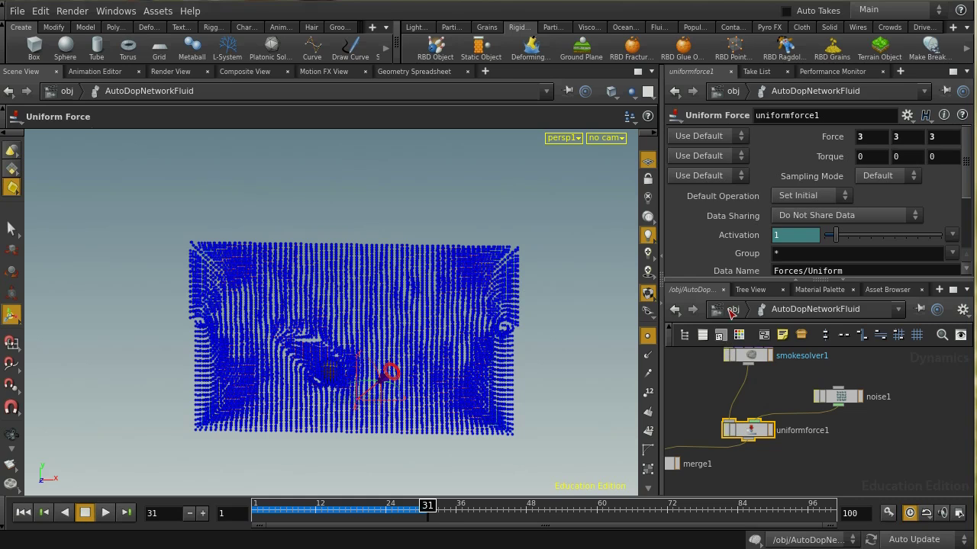
Step: From the obj level, maximize the network editor and dive into smoke_import1
left_click(731, 313)
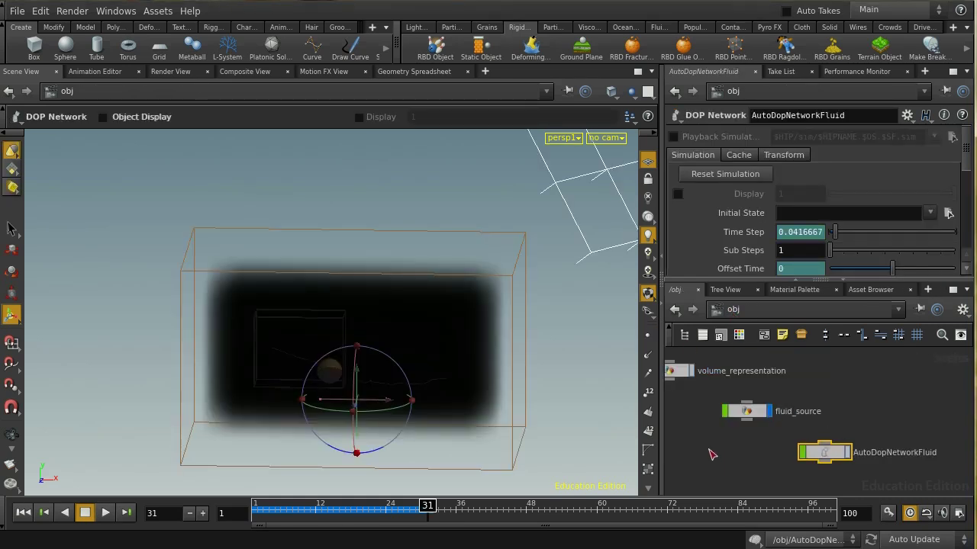
scroll(711, 451, "down", 3)
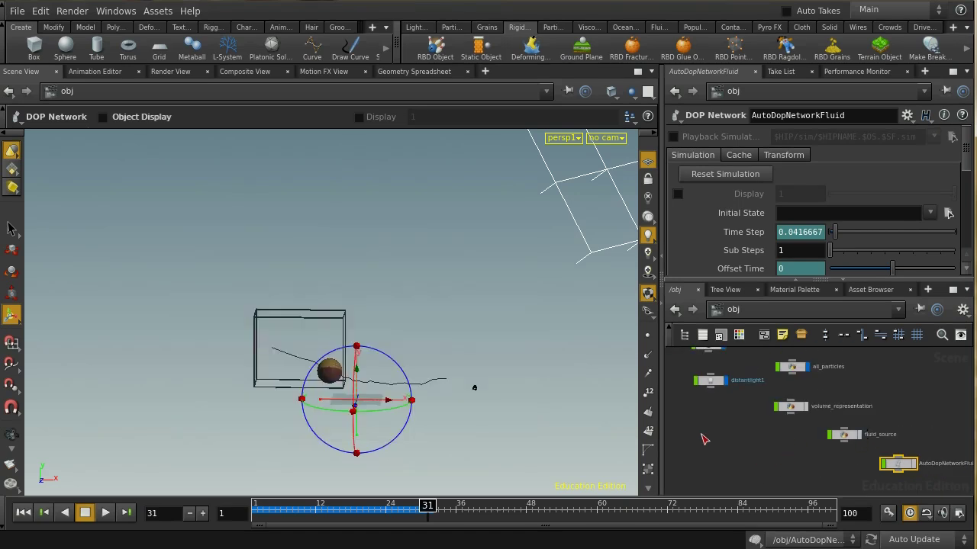
mouse_move(702, 434)
middle_mouse_down()
mouse_move(708, 468)
mouse_move(685, 434)
middle_mouse_up()
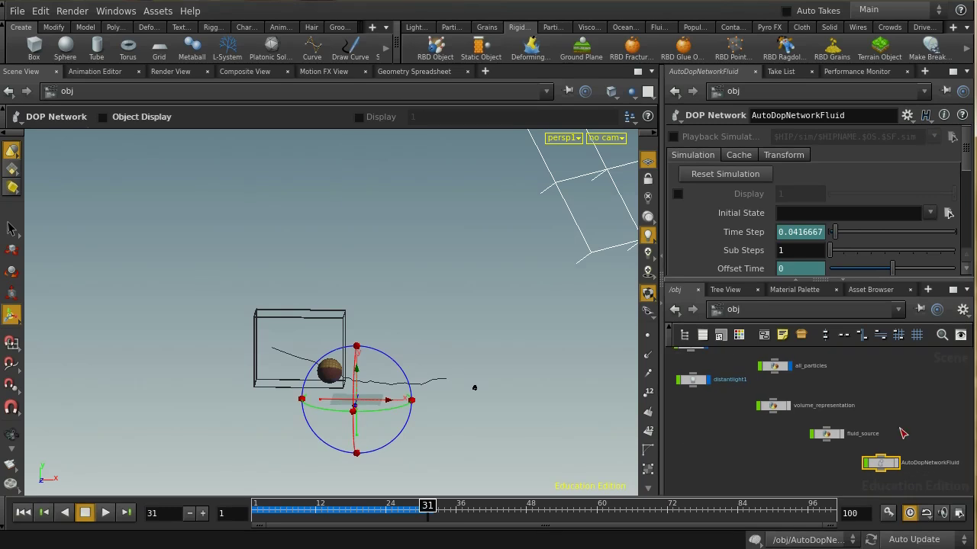
scroll(925, 431, "up", 2)
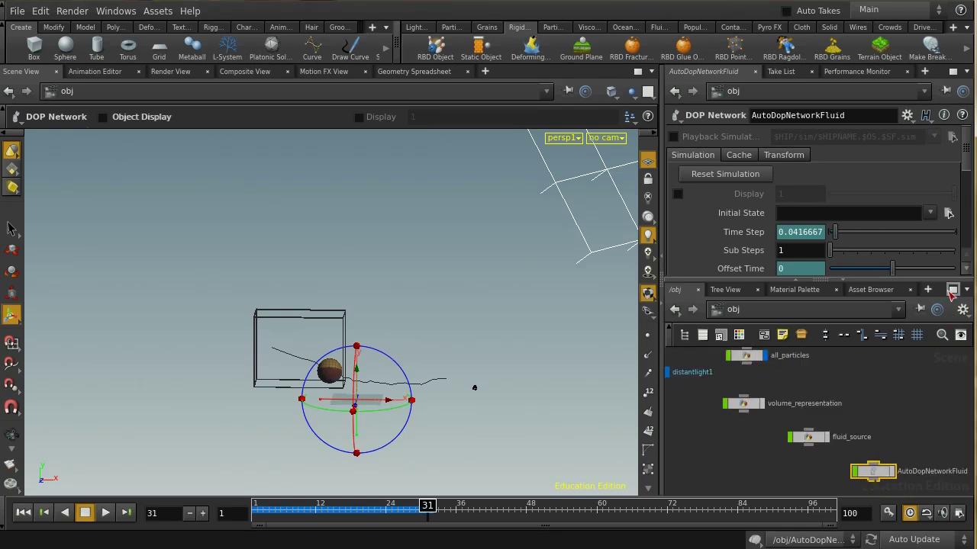
left_click(952, 290)
middle_click_drag(541, 268, 439, 304)
left_click_drag(361, 226, 481, 357)
double_click(481, 356)
Step: Set the display flag on import_smokefields
middle_click_drag(387, 326, 445, 213)
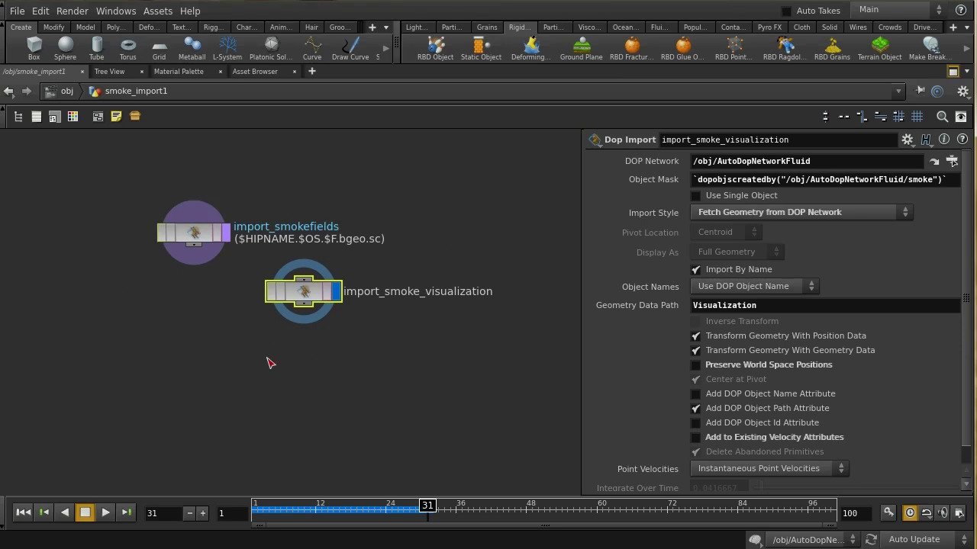
middle_click_drag(159, 367, 315, 334)
left_click_drag(335, 277, 233, 304)
right_click(236, 302)
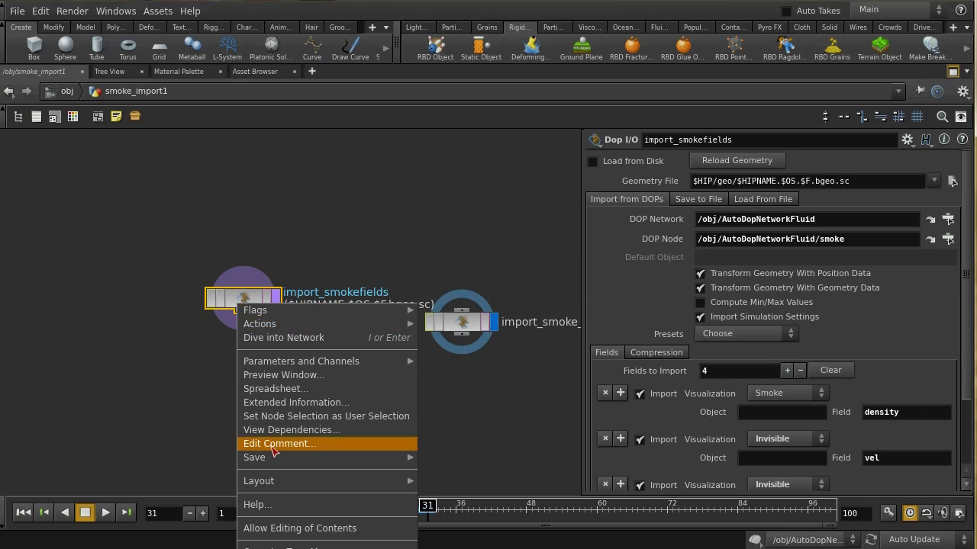
left_click(185, 326)
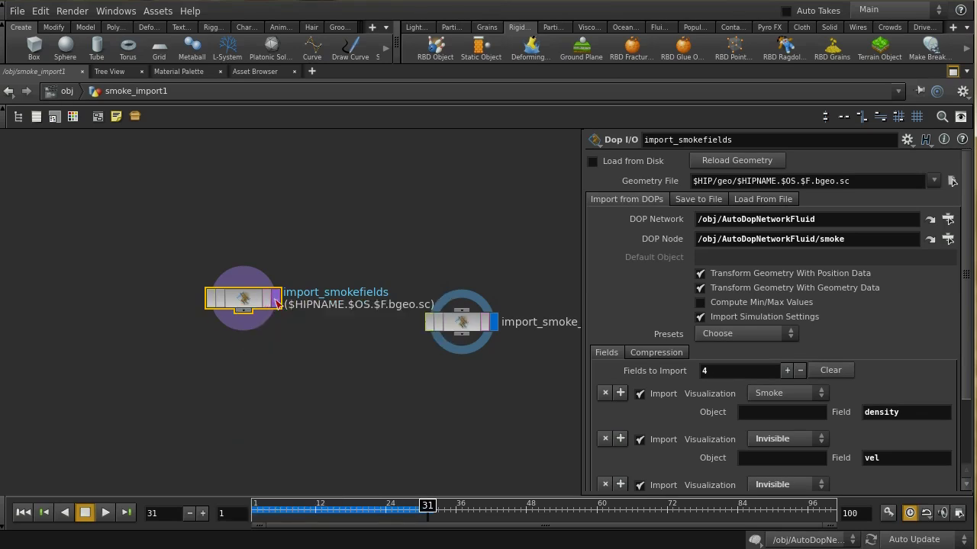
left_click(276, 303)
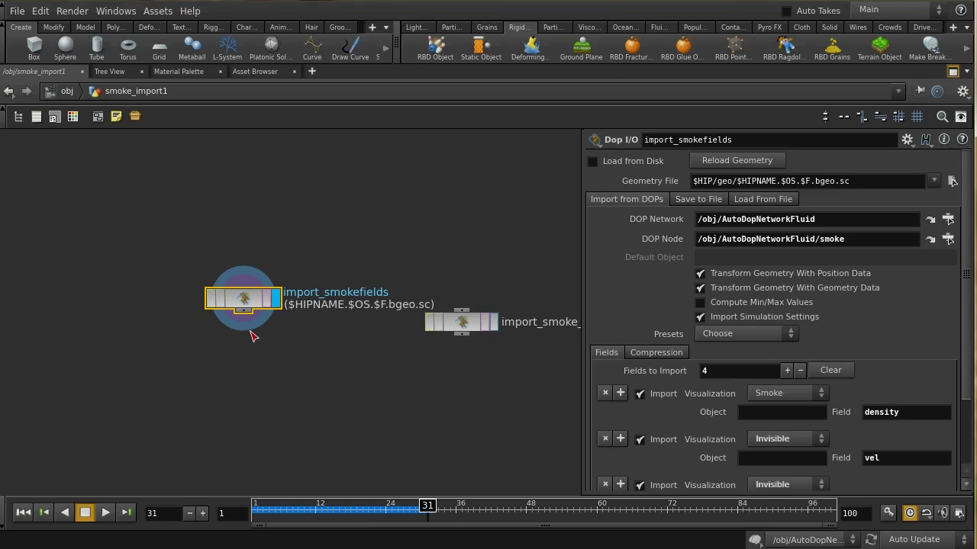
left_click_drag(247, 303, 263, 235)
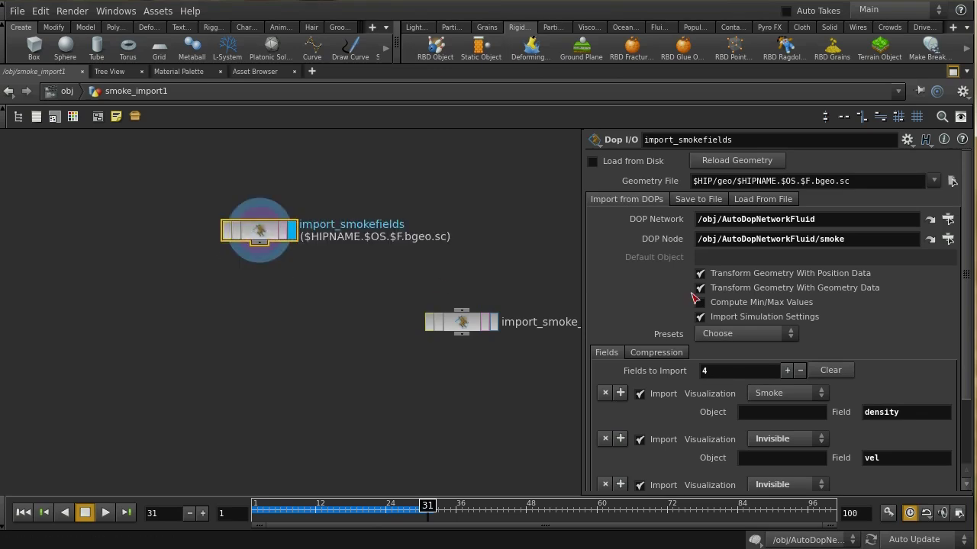
Step: Turn off the density and rest field imports so only vel is imported
scroll(963, 305, "down", 5)
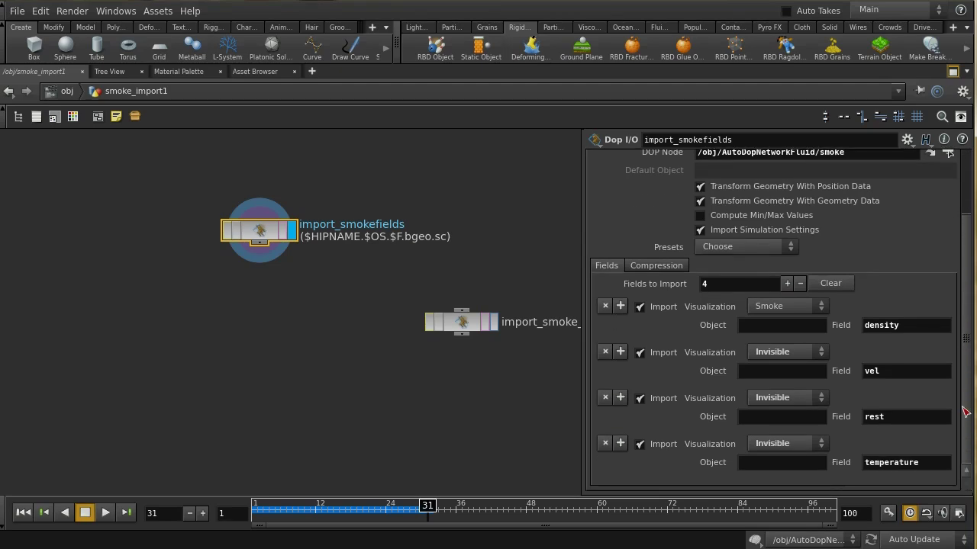
left_click(639, 307)
left_click(639, 399)
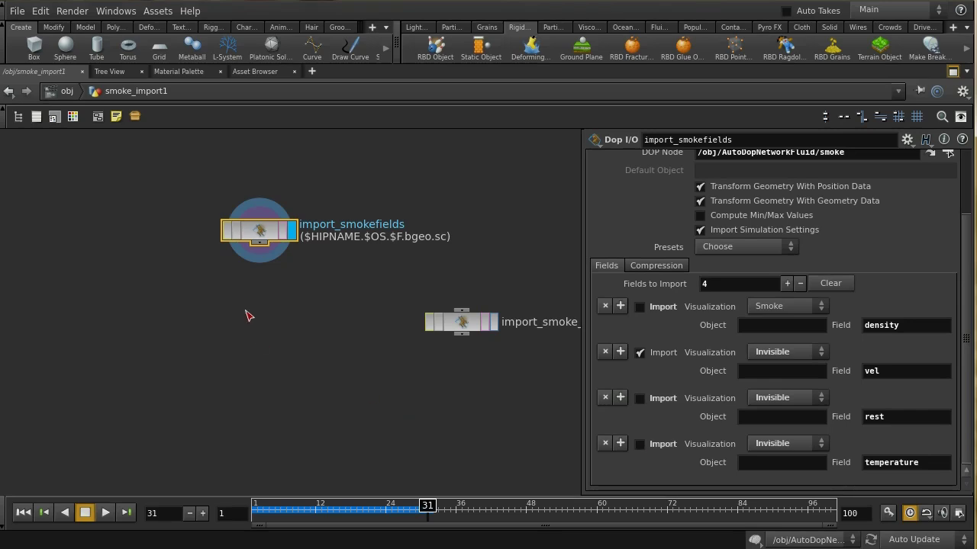
key("Tab")
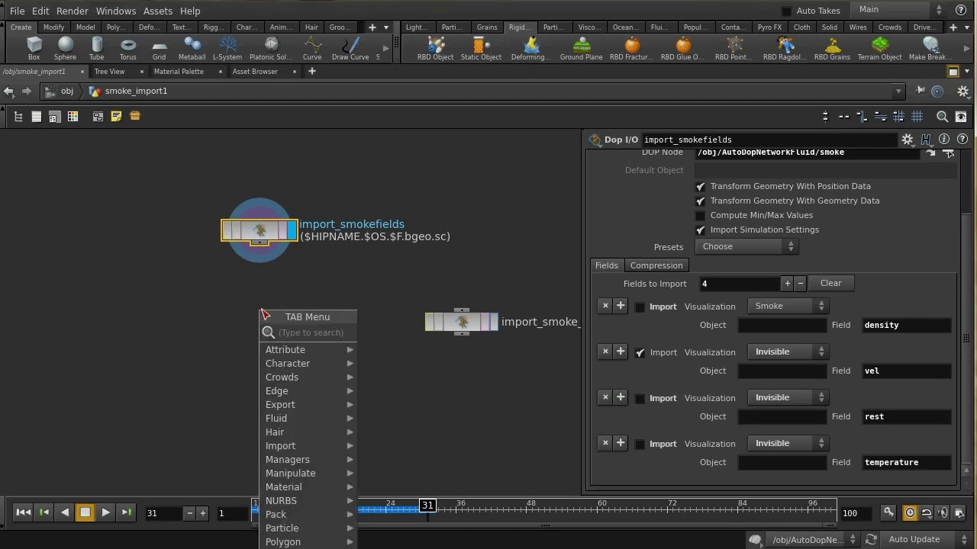
Step: Add a File Cache node fed by import_smokefields, display it, and rename it fluidcache
type("fil")
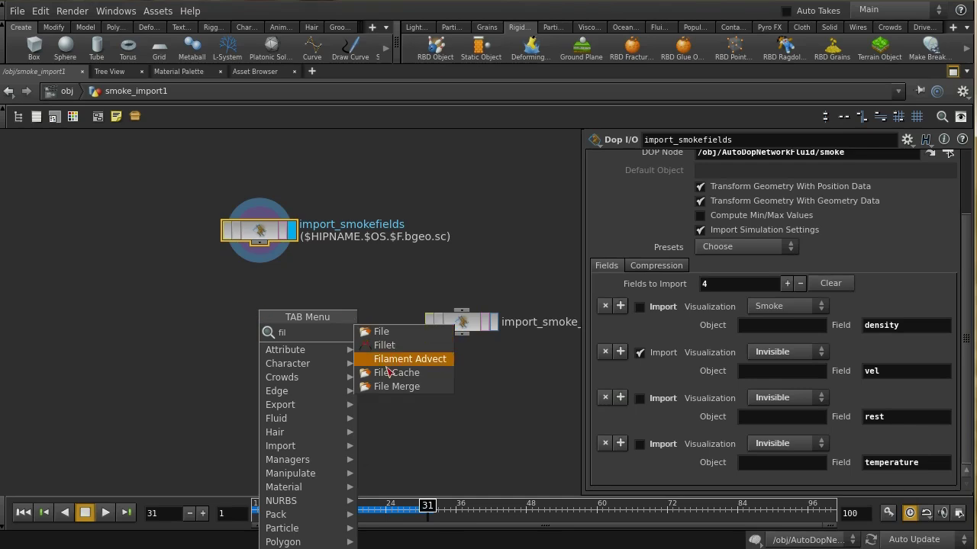
left_click(386, 374)
left_click(264, 313)
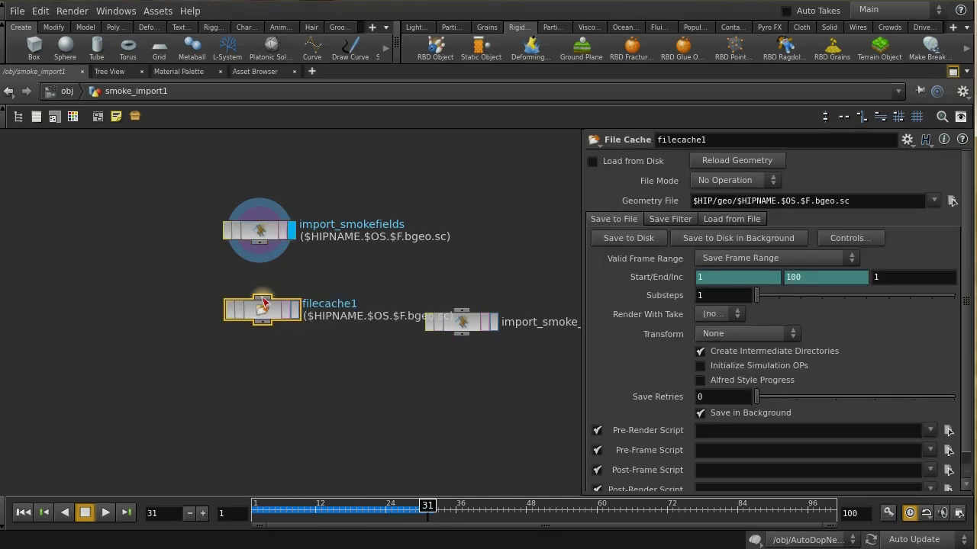
left_click_drag(262, 296, 259, 243)
left_click(297, 310)
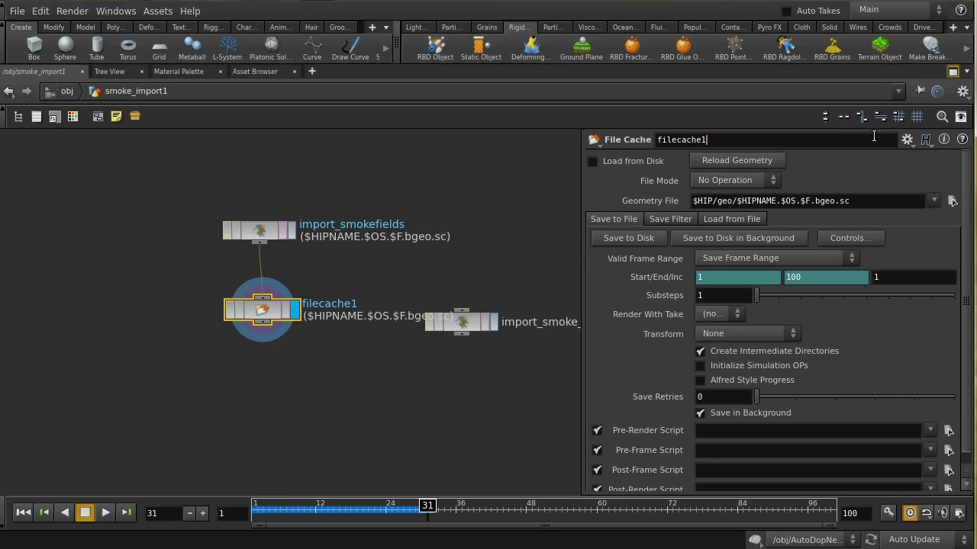
key("BackSpace")
key("BackSpace")
key("BackSpace")
key("BackSpace")
key("BackSpace")
key("BackSpace")
key("BackSpace")
type("uidcache")
key("Return")
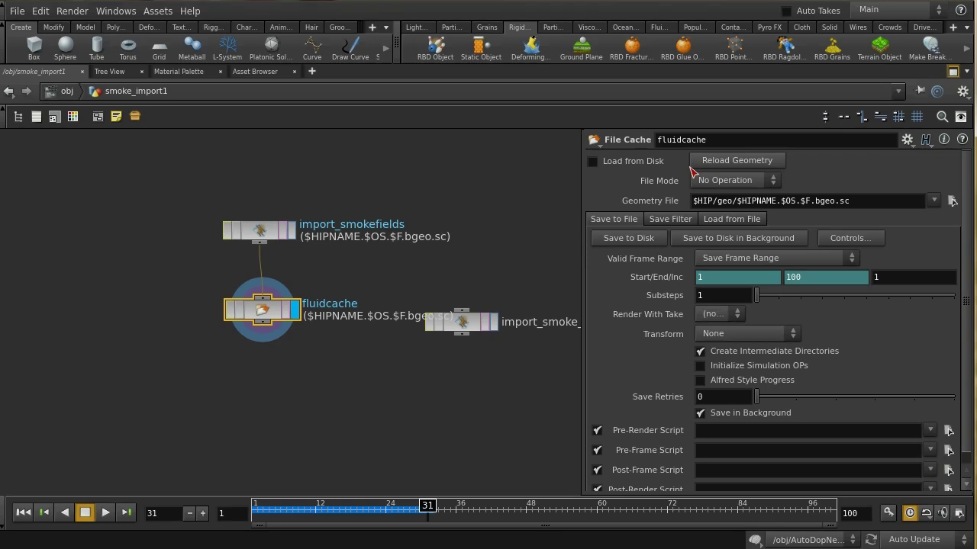
Step: Save frames 1–100 to disk, enable Load from Disk, and inspect the cached fields
left_click(675, 222)
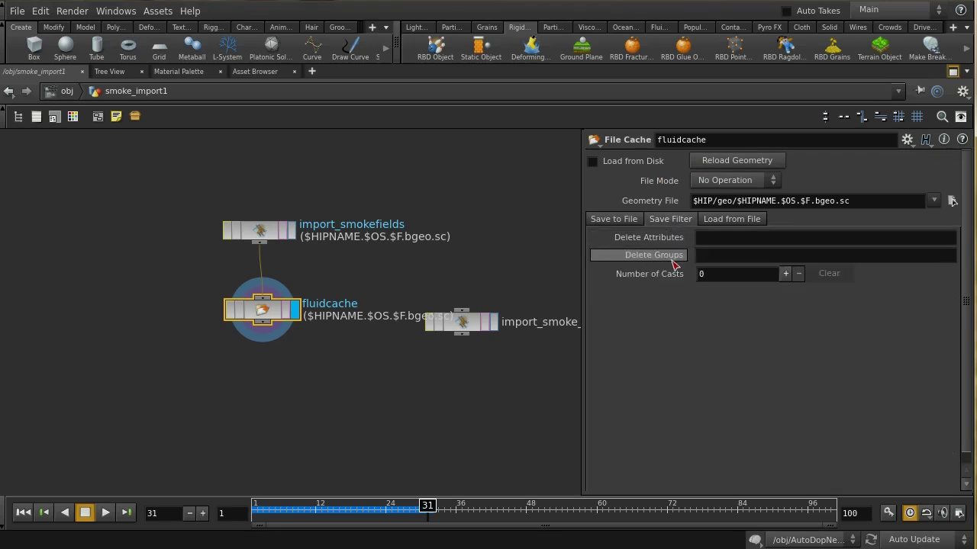
left_click(630, 221)
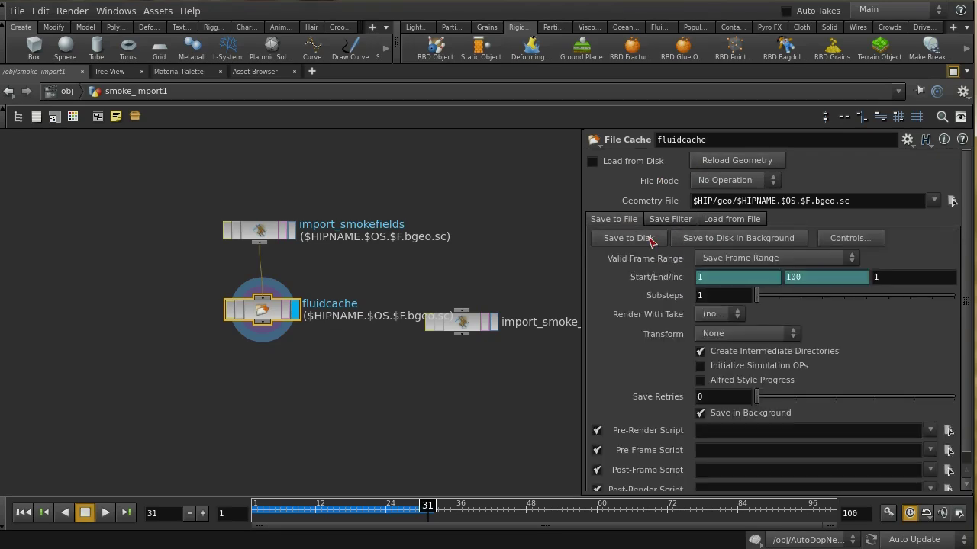
left_click(650, 240)
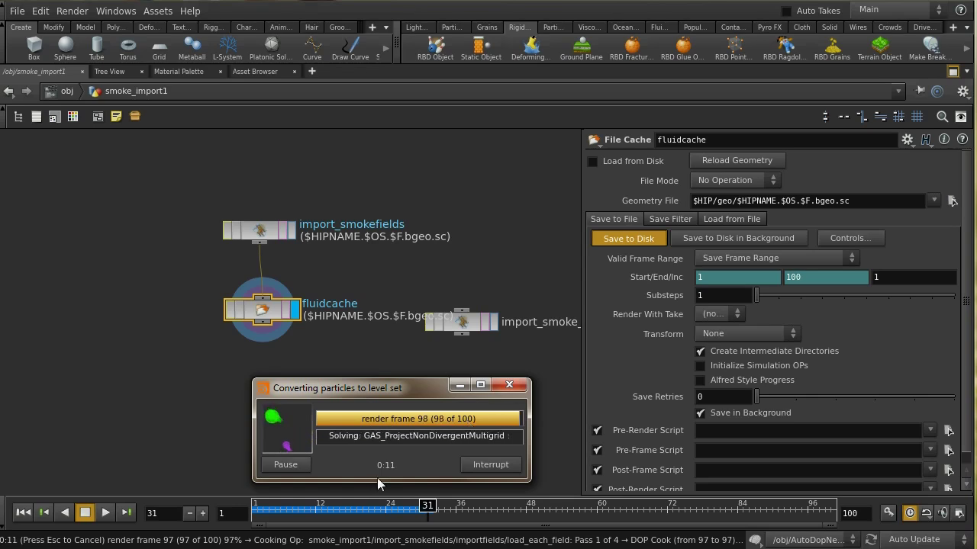
left_click(594, 162)
middle_click(266, 320)
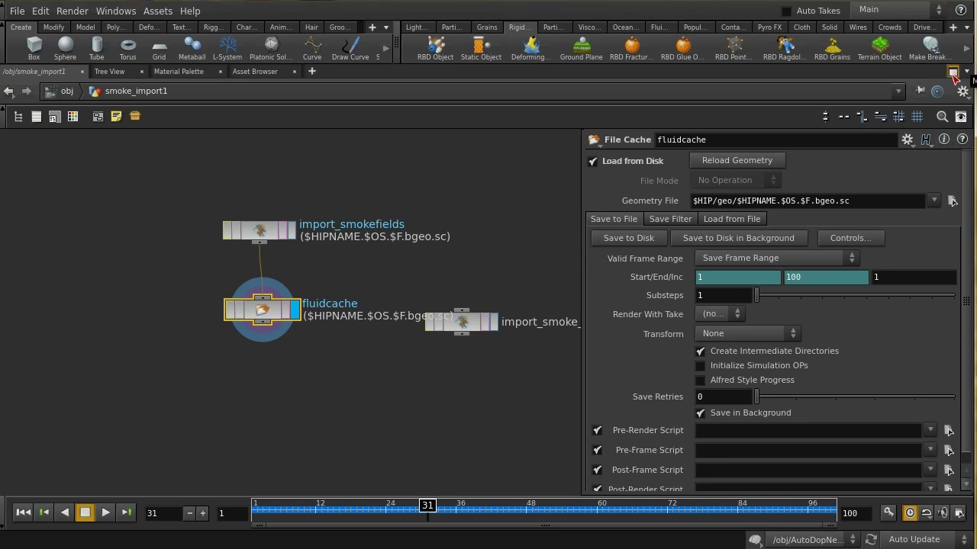
Step: Restore the full layout with the scene viewer and return to the obj network
left_click(496, 226)
key("p")
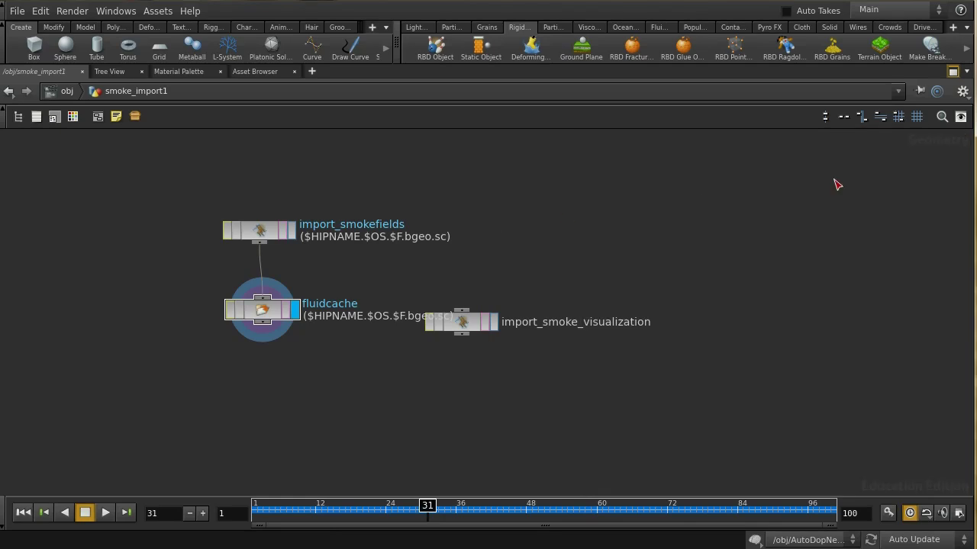
left_click(952, 71)
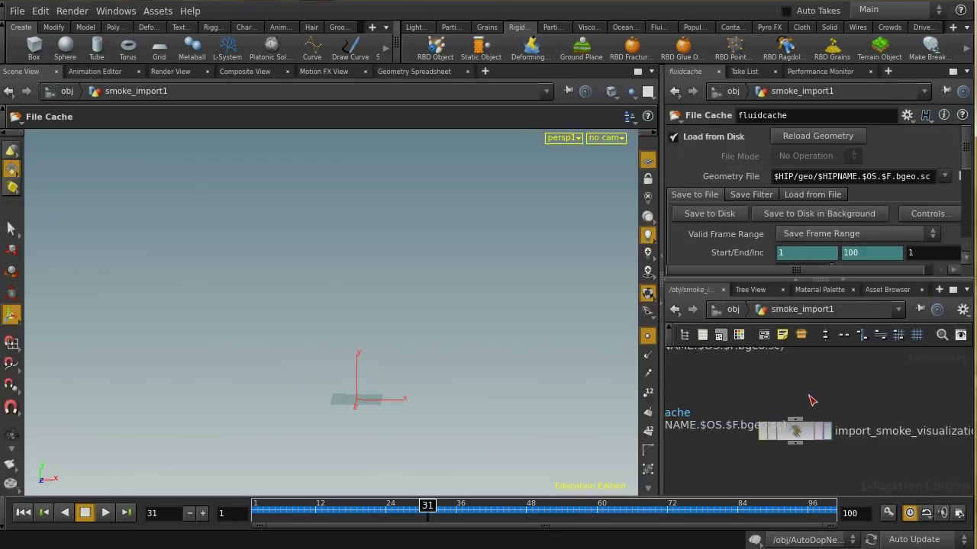
middle_click_drag(808, 391, 805, 439)
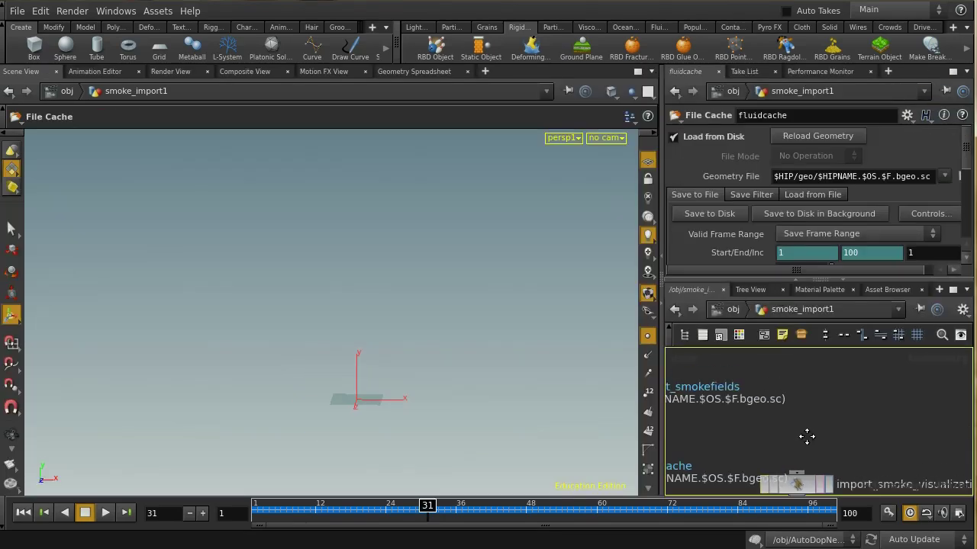
left_click(732, 309)
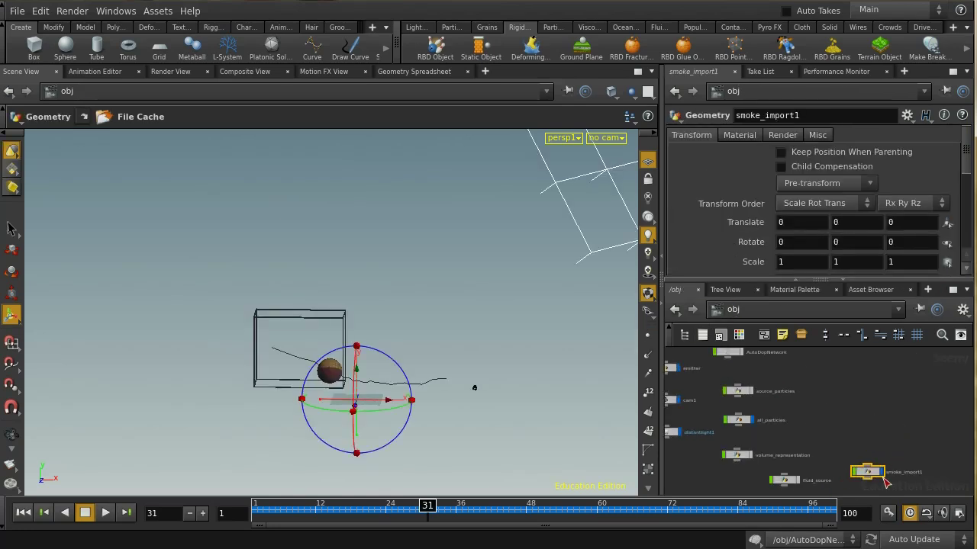
Step: Open source_particles, rewind the timeline to frame 1, and go back to /obj
scroll(891, 465, "up", 3)
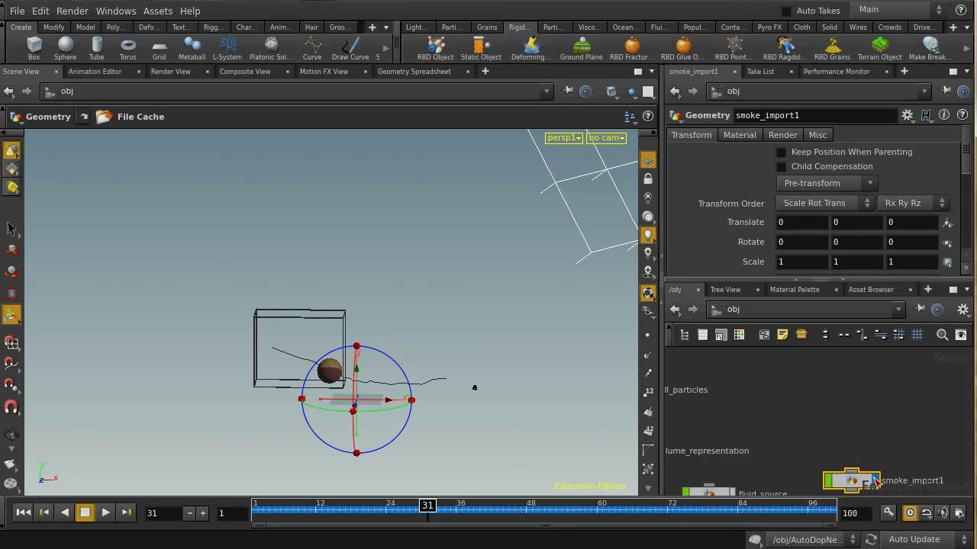
middle_click_drag(883, 487, 887, 437)
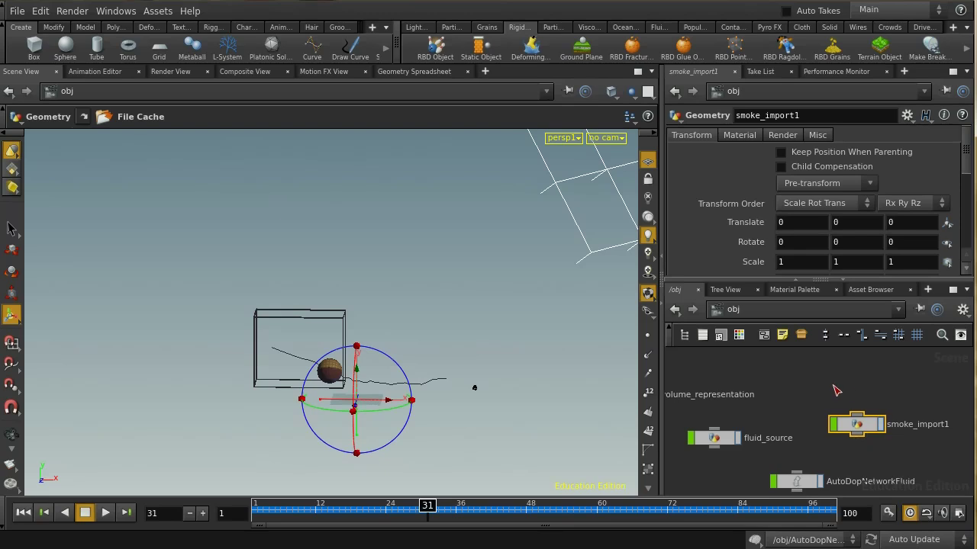
scroll(878, 441, "down", 5)
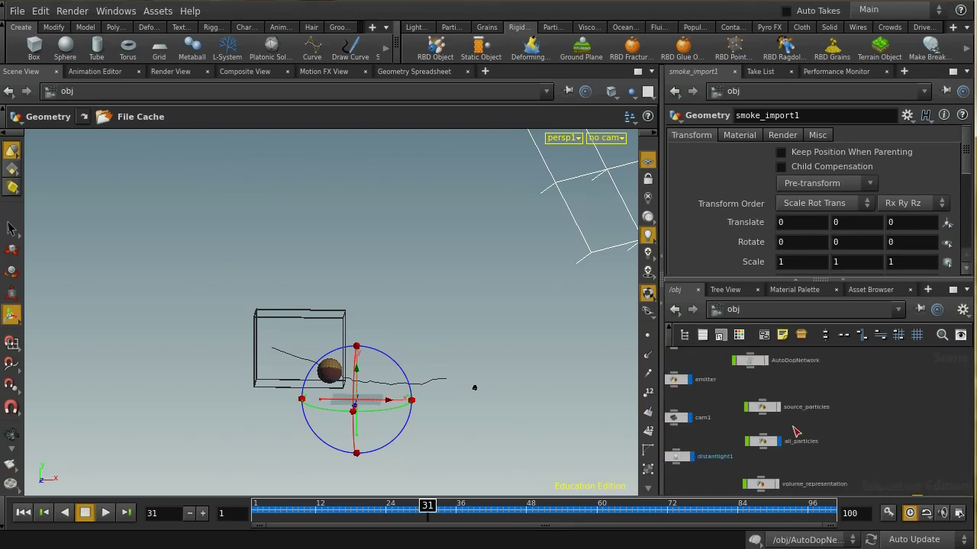
double_click(763, 406)
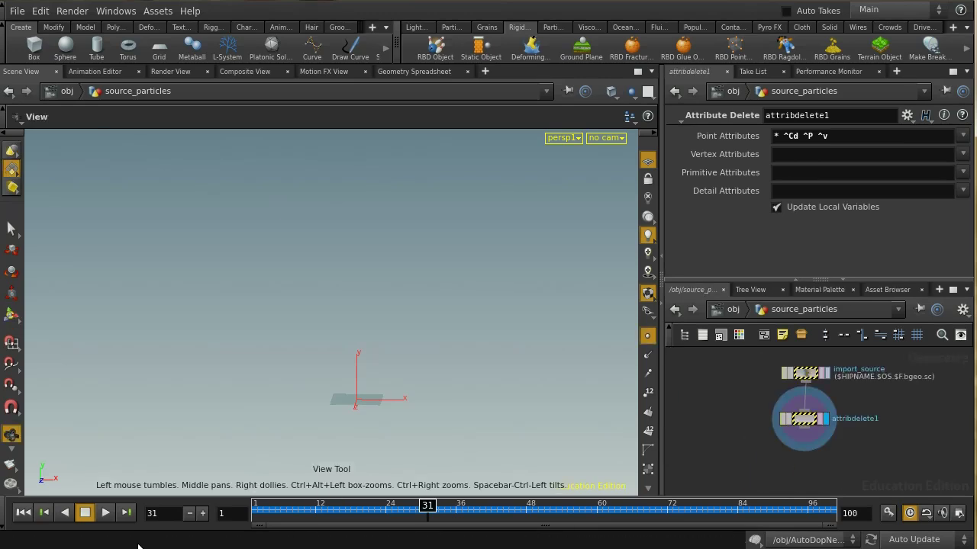
left_click(25, 513)
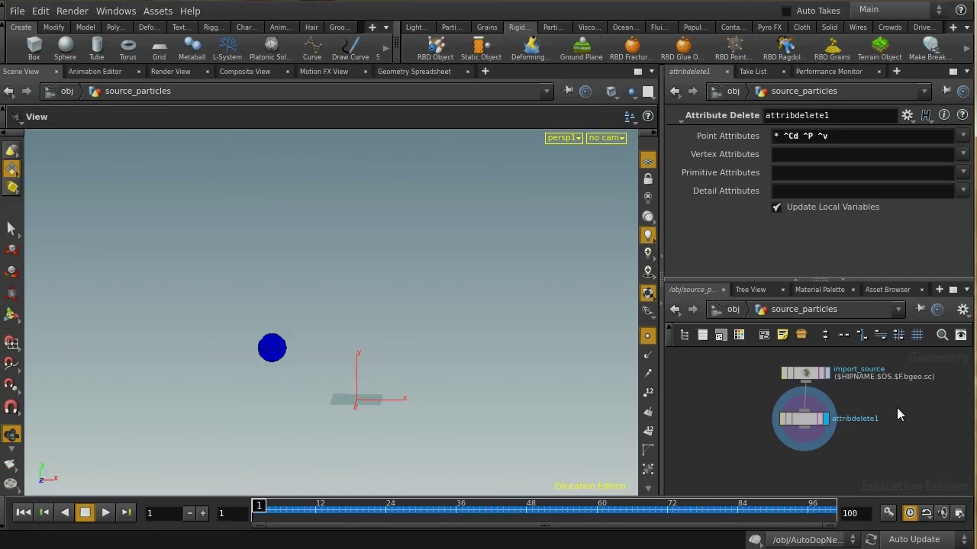
left_click(734, 311)
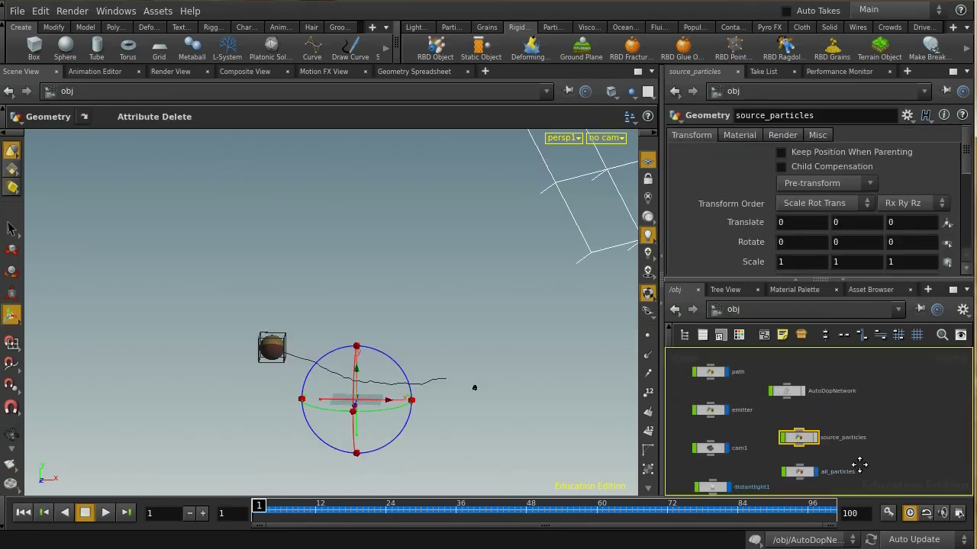
Step: Inside AutoDopNetwork, select emitter_source and popforce1 and set Const. Birth Rate to 50000
left_click(802, 395)
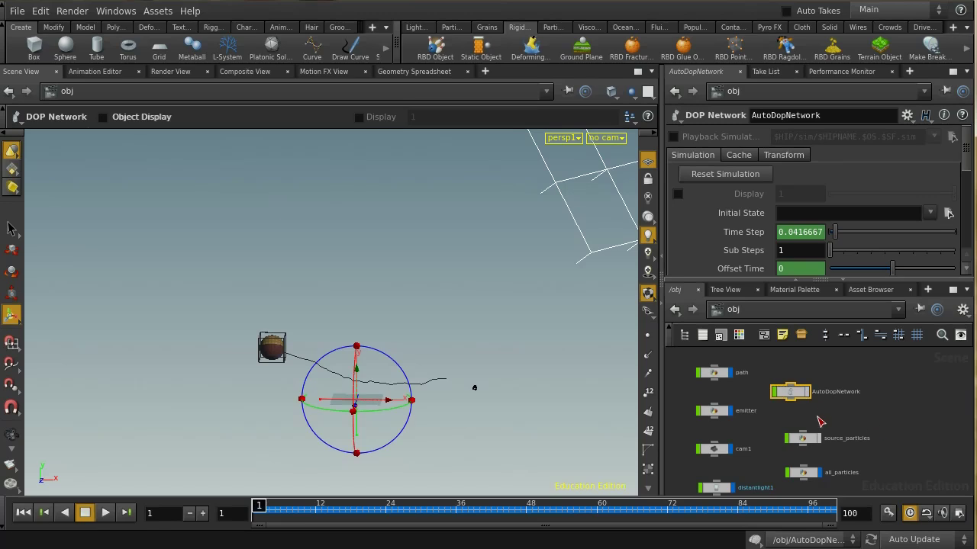
double_click(798, 397)
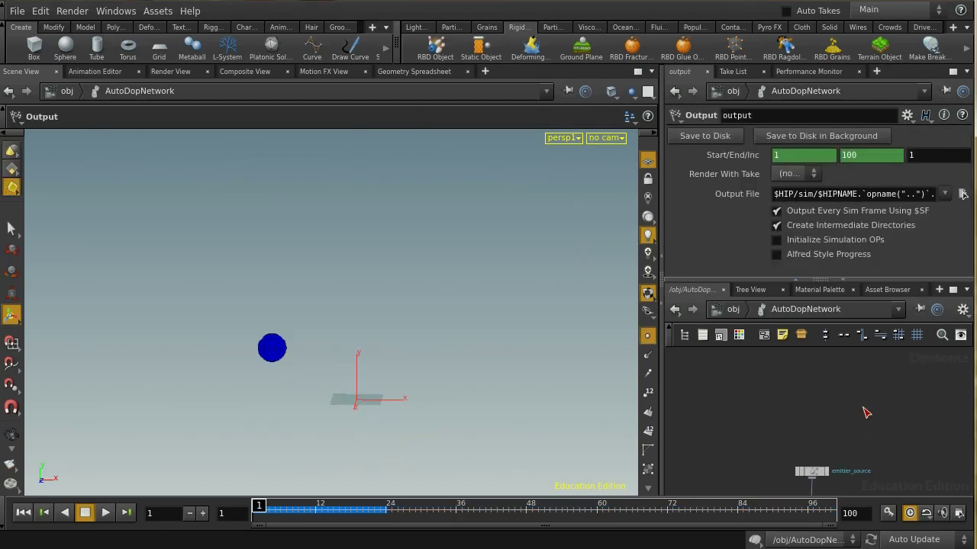
key("h")
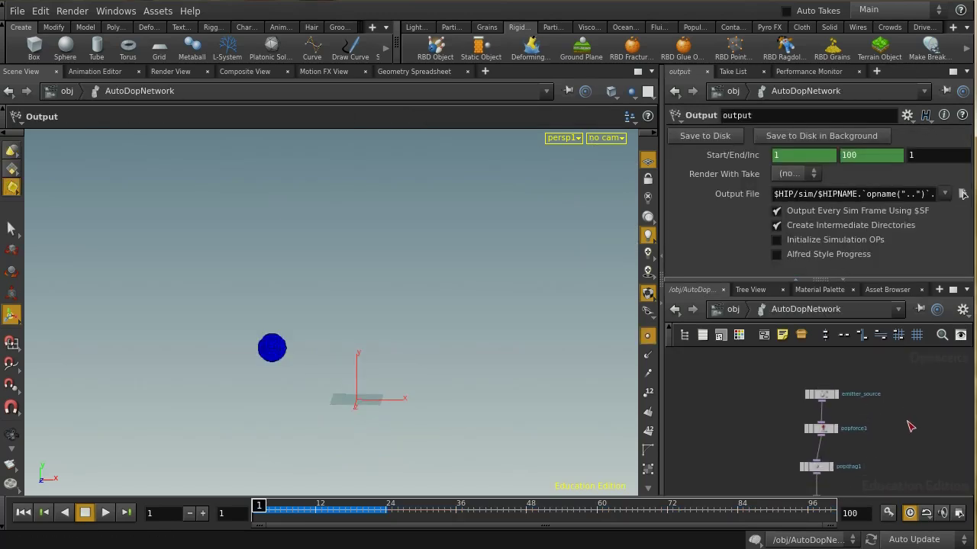
left_click_drag(789, 380, 853, 434)
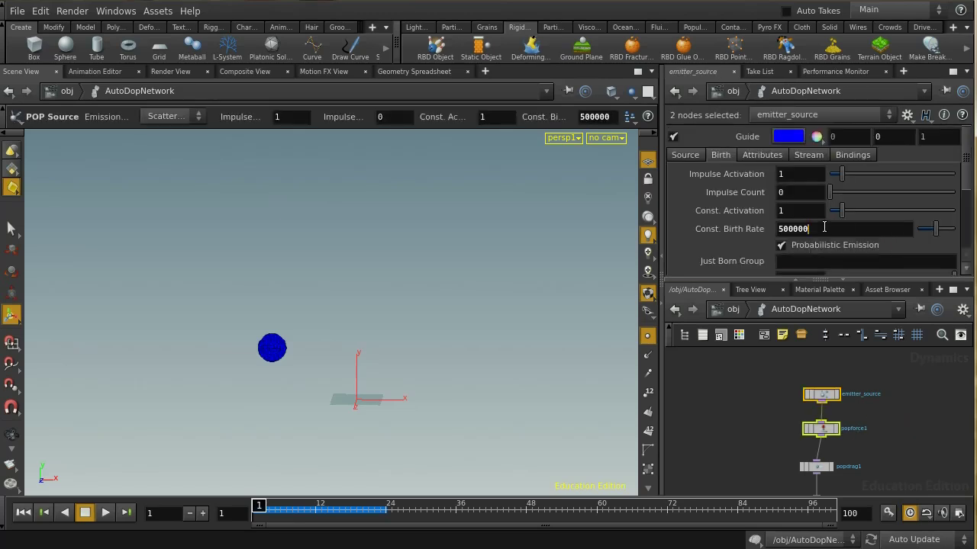
key("Return")
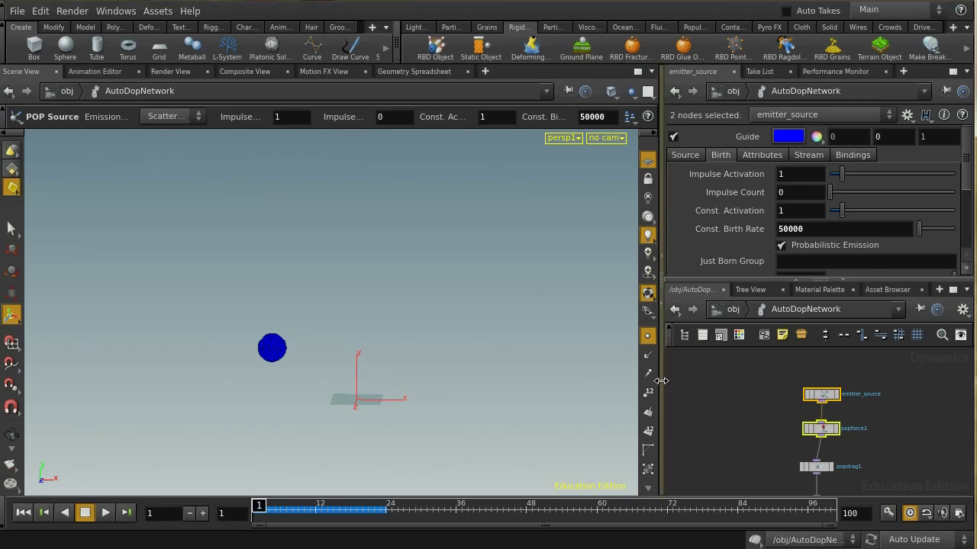
scroll(896, 430, "down", 2)
scroll(899, 432, "down", 2)
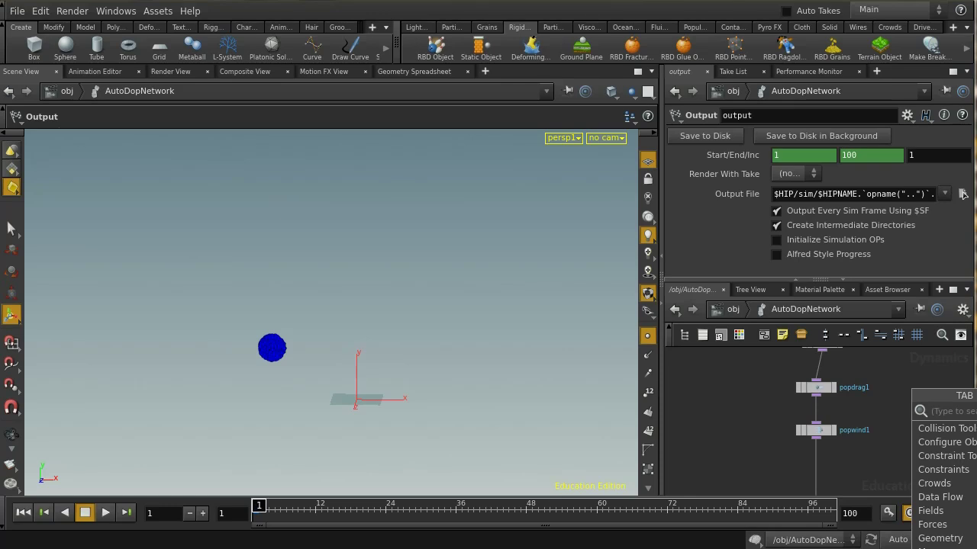
Step: Place popadvectbyvolumes1 under popwind1 and set its SOP velocity source to /obj/smoke_import1/fluidcache
left_click(839, 471)
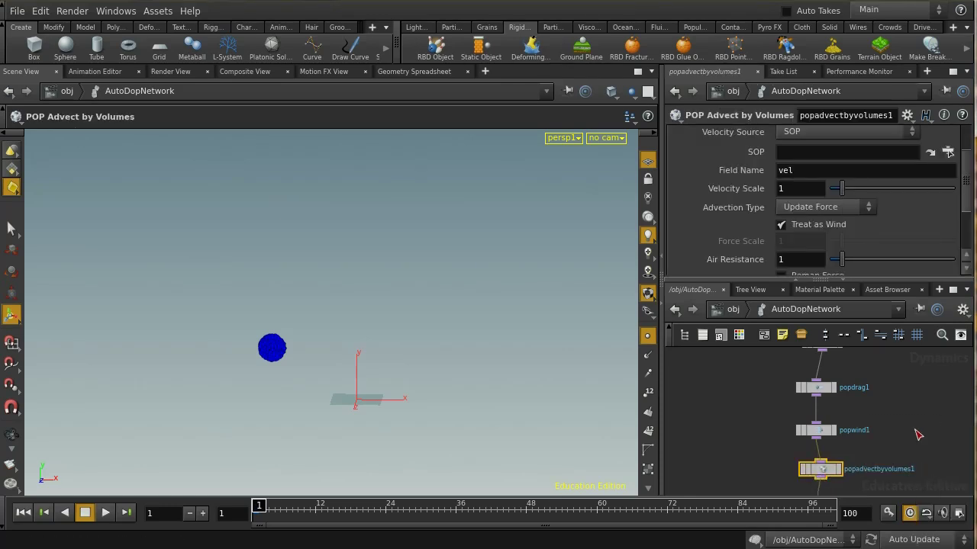
scroll(968, 194, "up", 2)
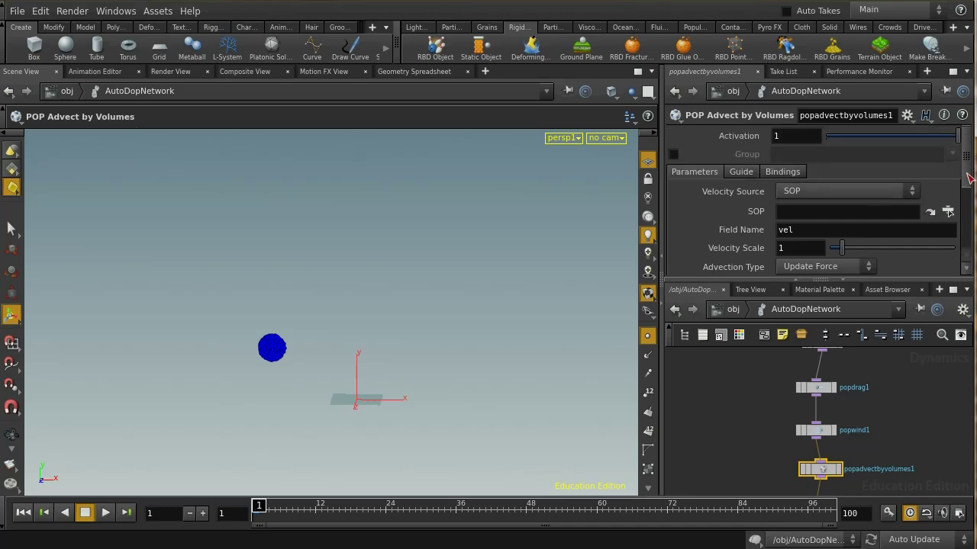
left_click(948, 213)
left_click(737, 100)
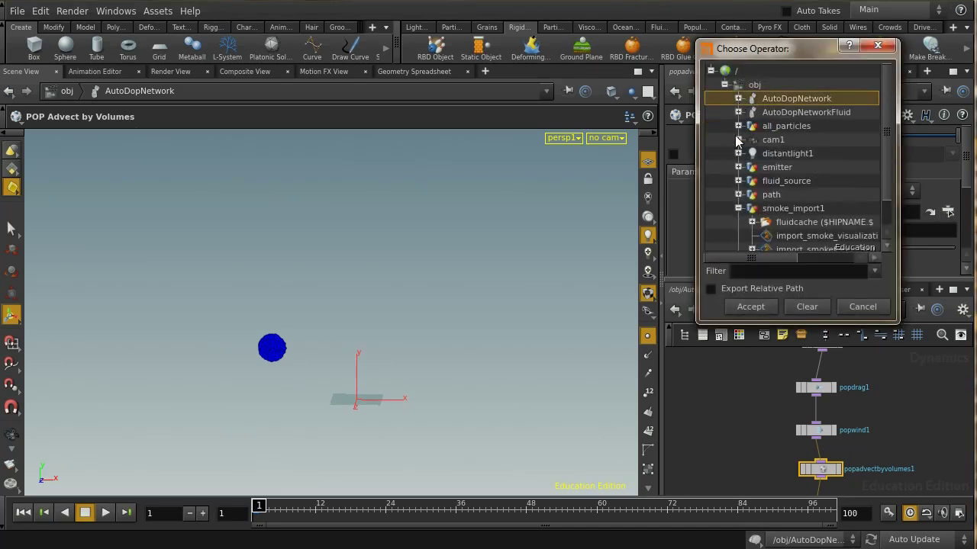
left_click(738, 209)
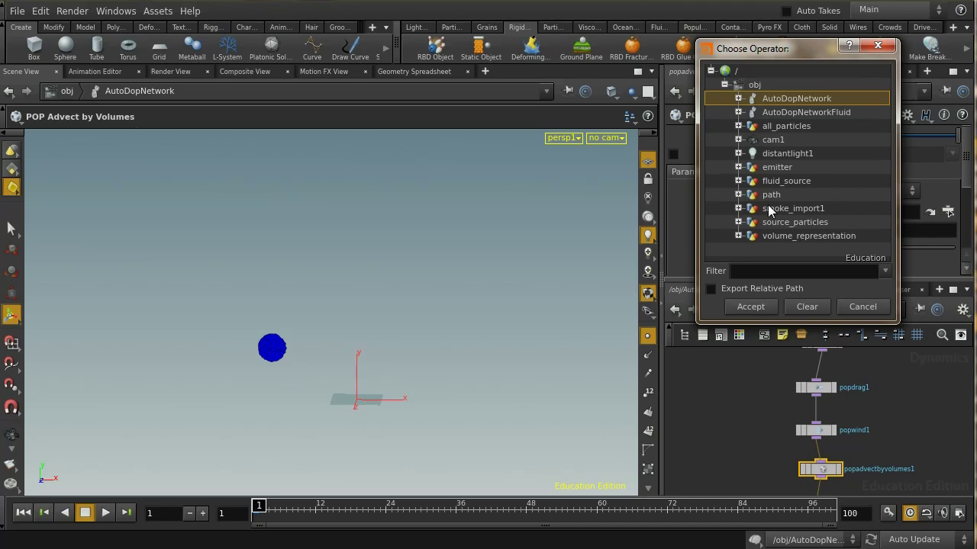
double_click(768, 207)
left_click(798, 223)
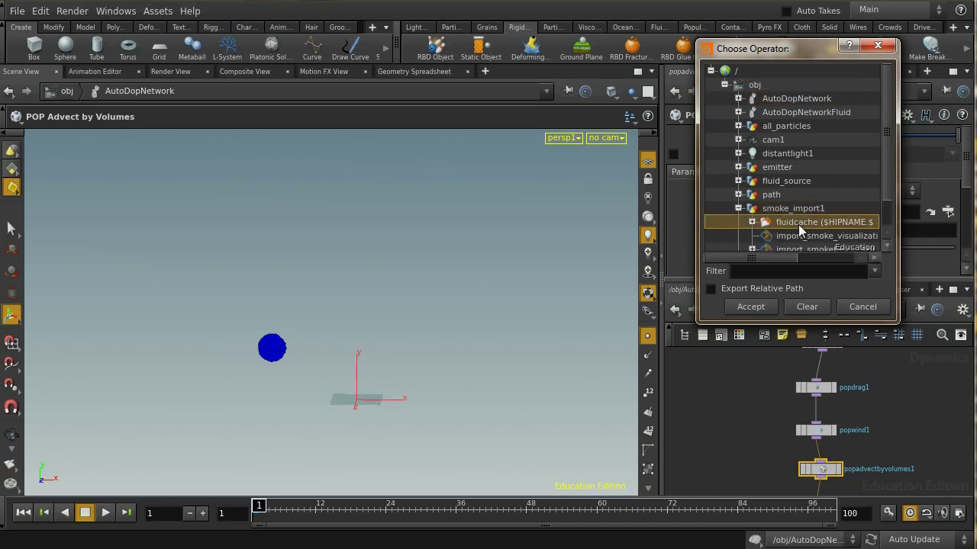
left_click(766, 310)
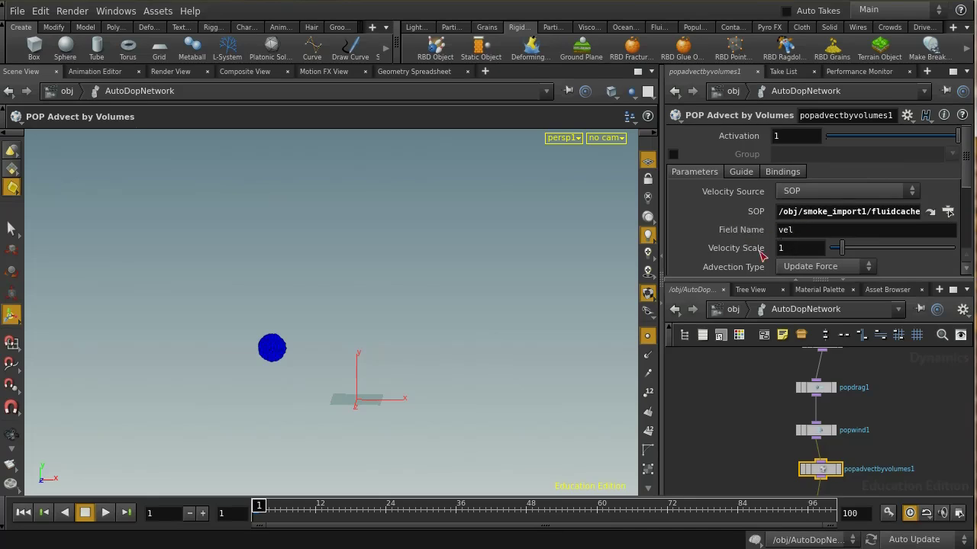
Step: Bring emitter_source into view and show its particle source settings
scroll(734, 252, "down", 2)
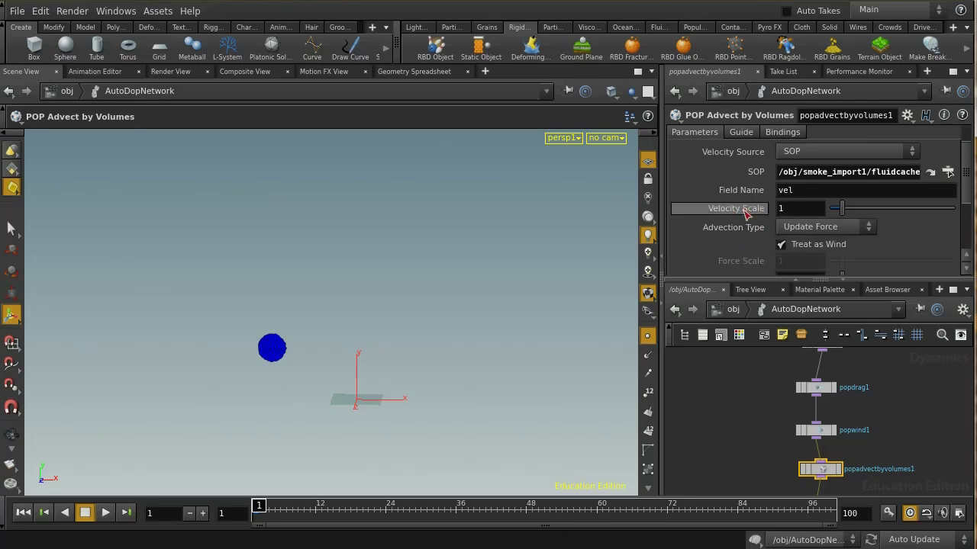
middle_click_drag(774, 403, 769, 467)
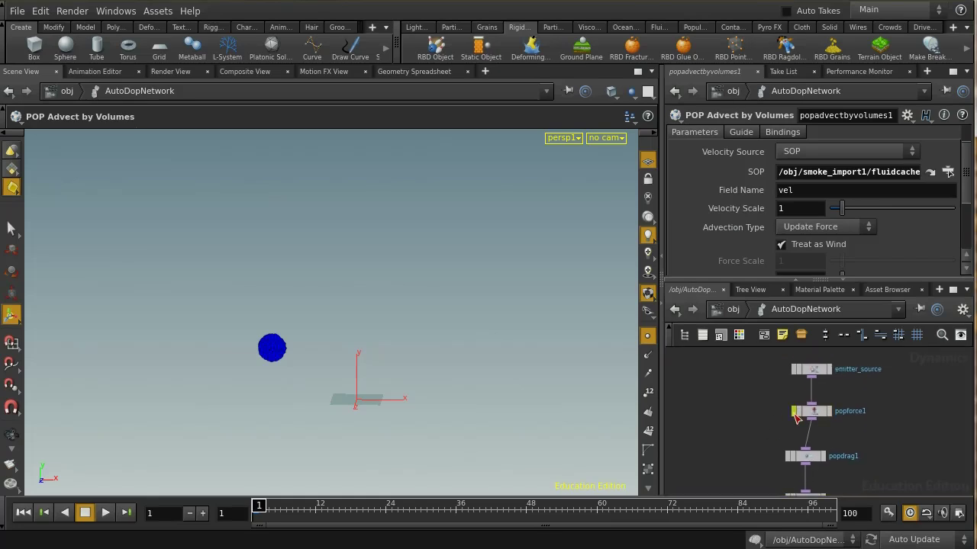
middle_click_drag(844, 455, 857, 409)
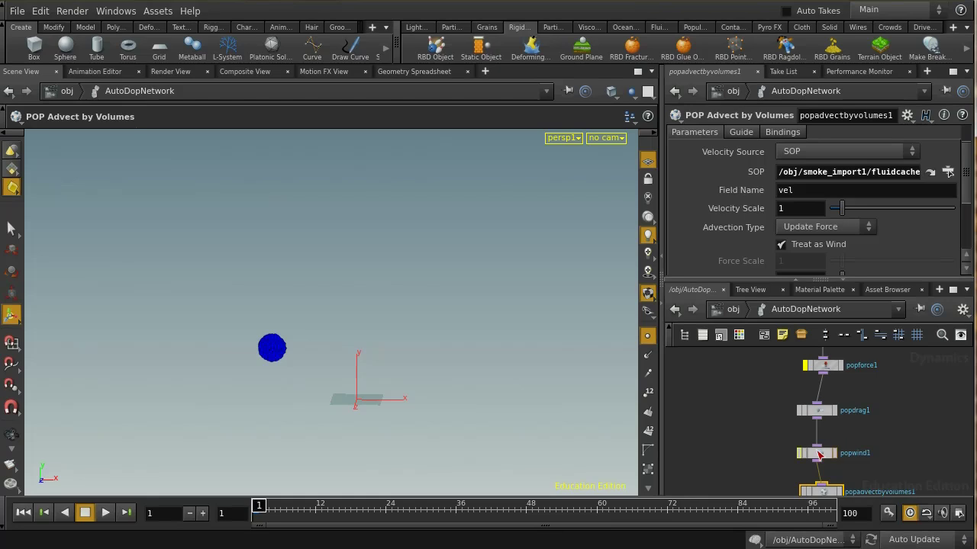
middle_click_drag(901, 448, 897, 439)
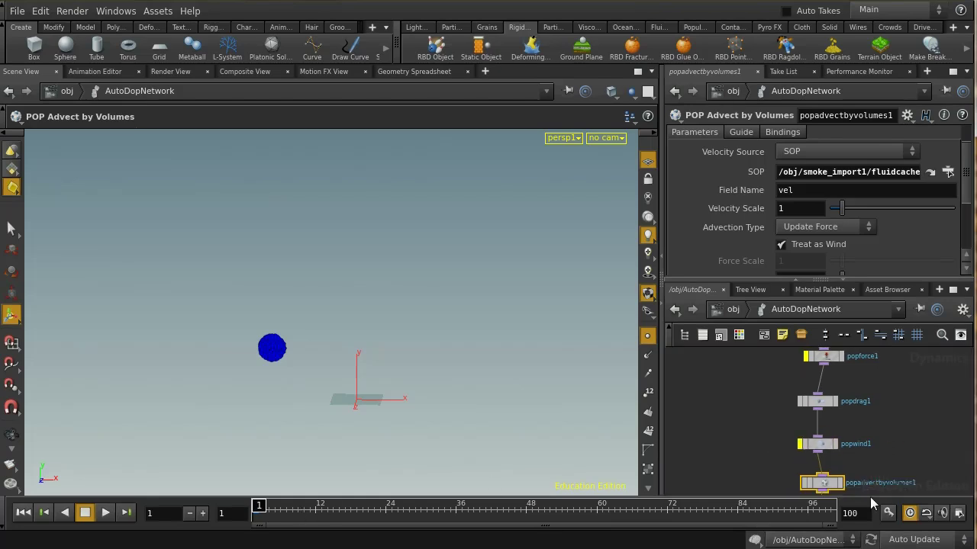
middle_click_drag(935, 418, 930, 521)
left_click(801, 423)
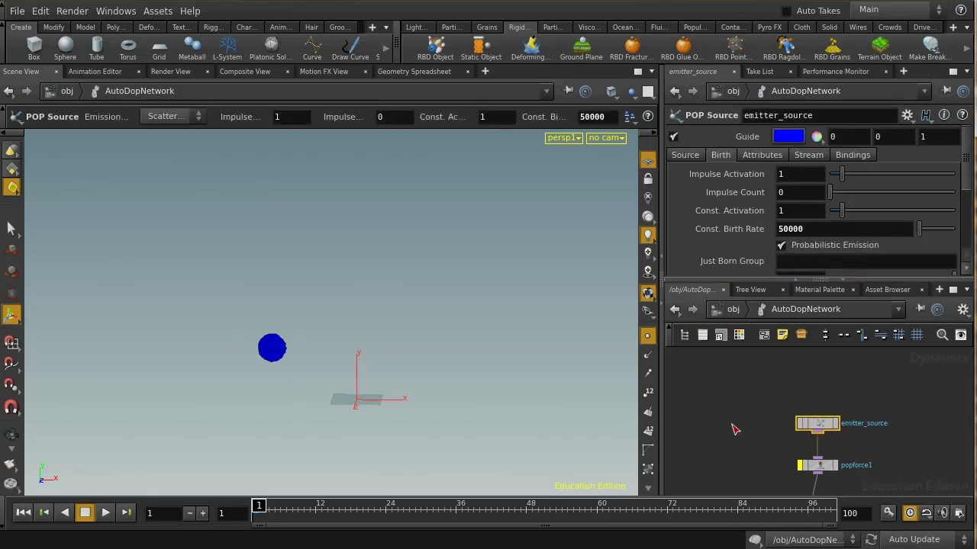
Step: Play the advected particle sim, stop it, and rewind to frame 1
middle_click_drag(734, 420, 743, 353)
left_click(106, 512)
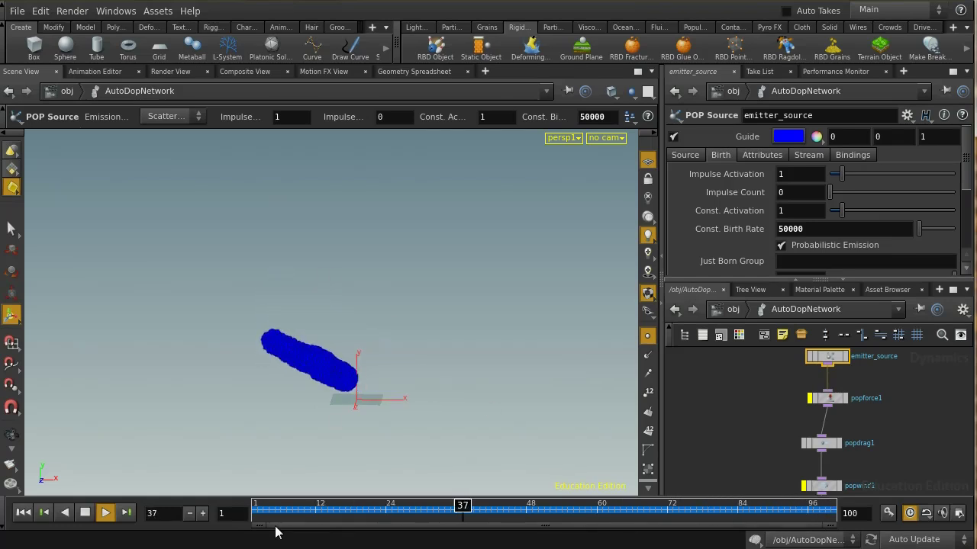
left_click(85, 513)
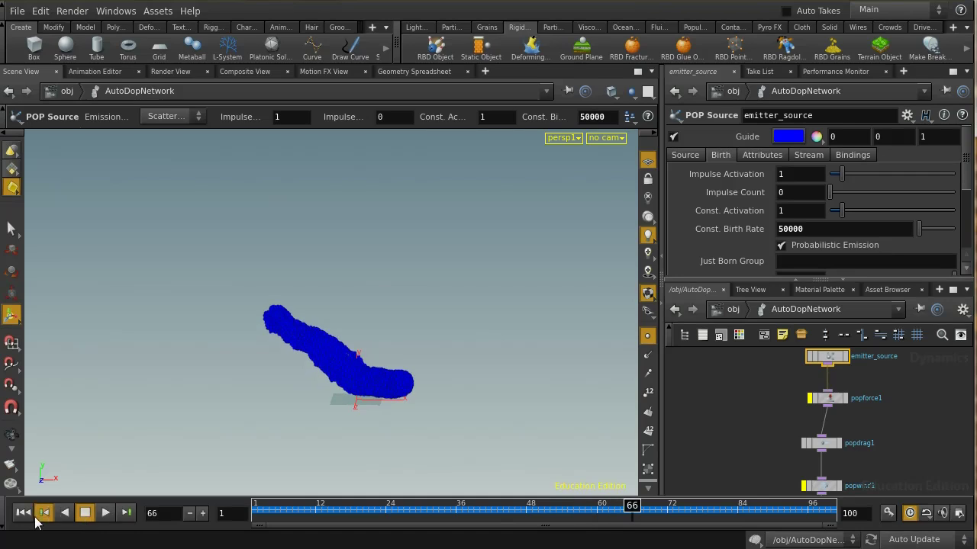
left_click(44, 513)
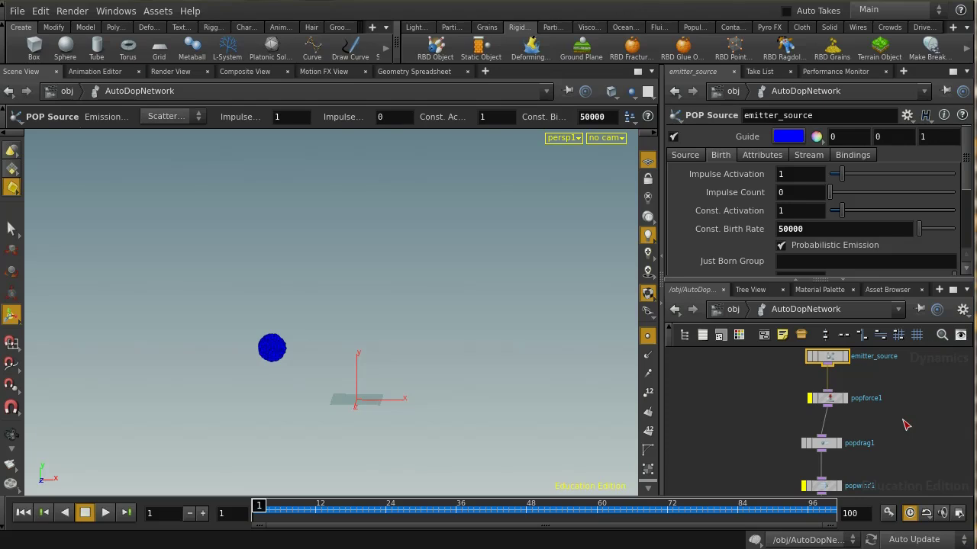
Step: Set popadvectbyvolumes1's Advection Type to Update Velocity and play the sim to compare
scroll(878, 431, "down", 3)
left_click(832, 431)
left_click(833, 228)
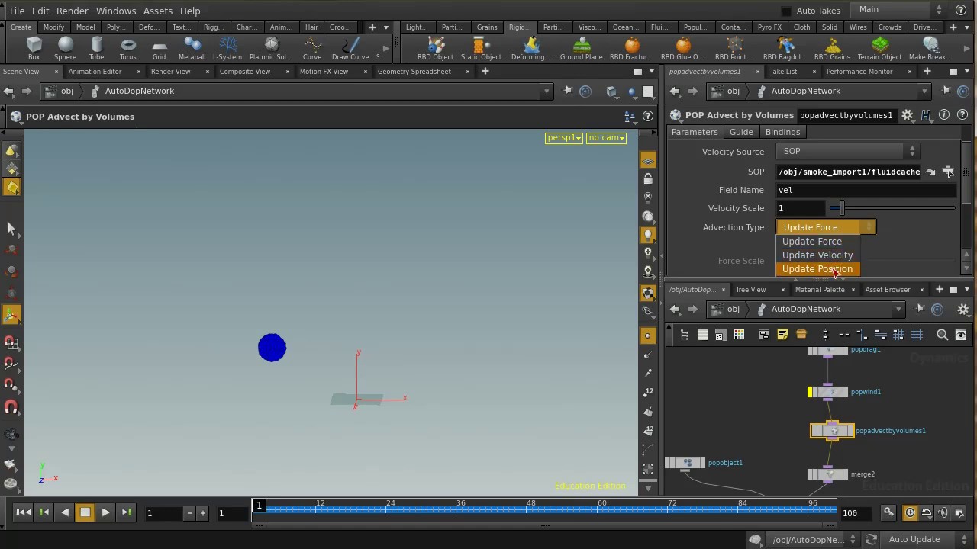
left_click(834, 255)
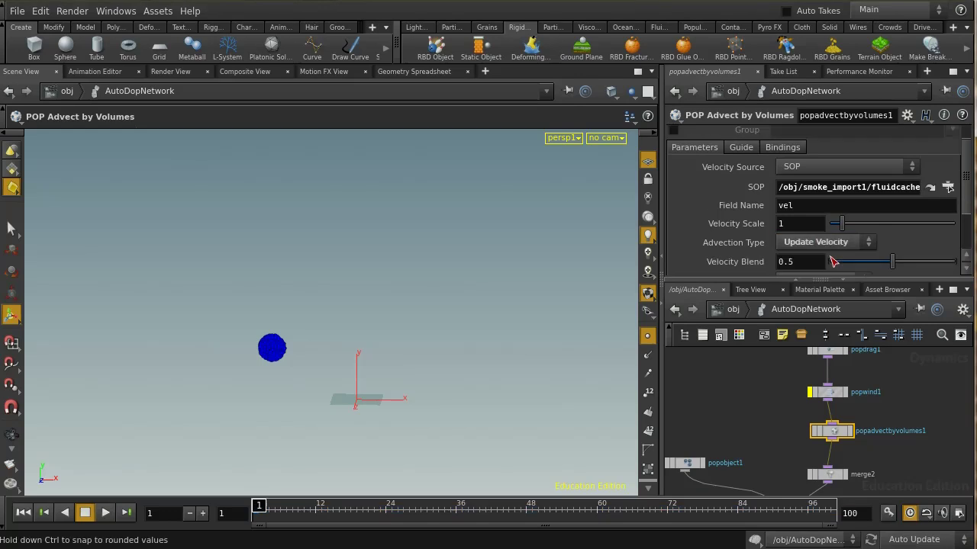
scroll(818, 242, "down", 2)
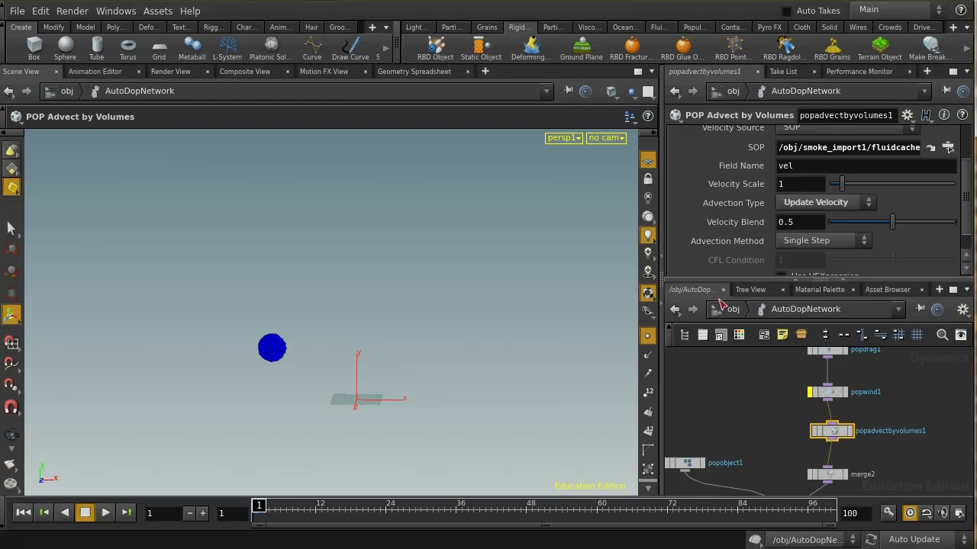
left_click(101, 518)
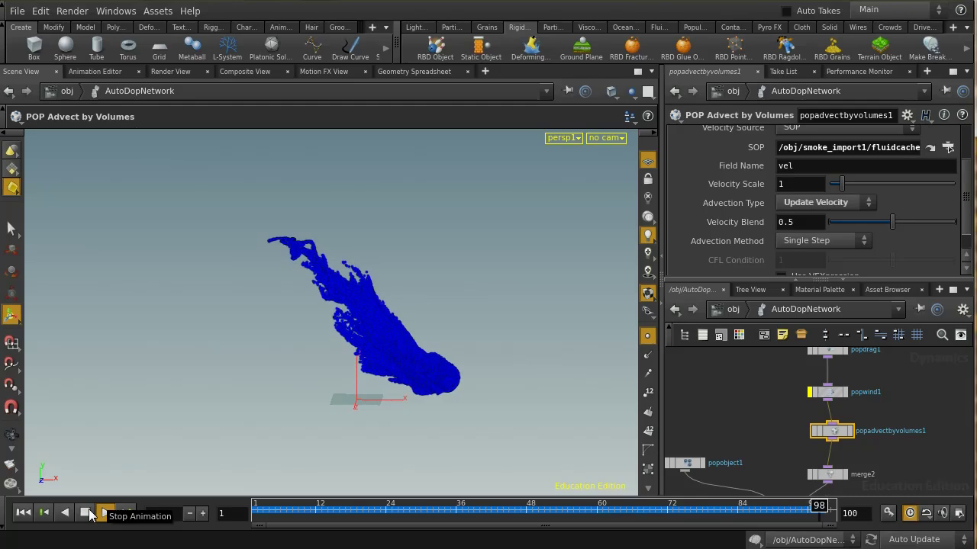
left_click(85, 513)
Step: Switch Advection Type to Update Position, play the sim forward and backward, then rewind to frame 1
left_click(23, 513)
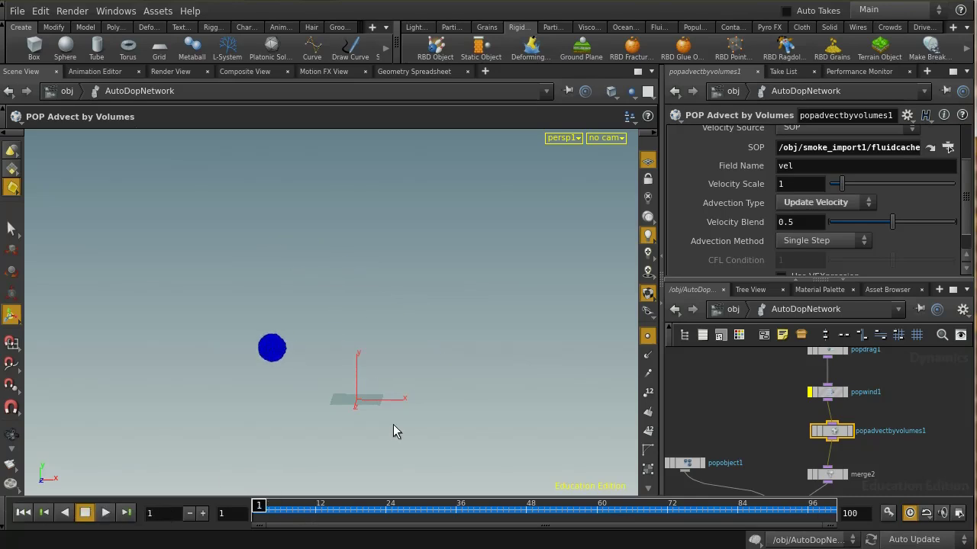
left_click(850, 208)
left_click(828, 244)
left_click(106, 513)
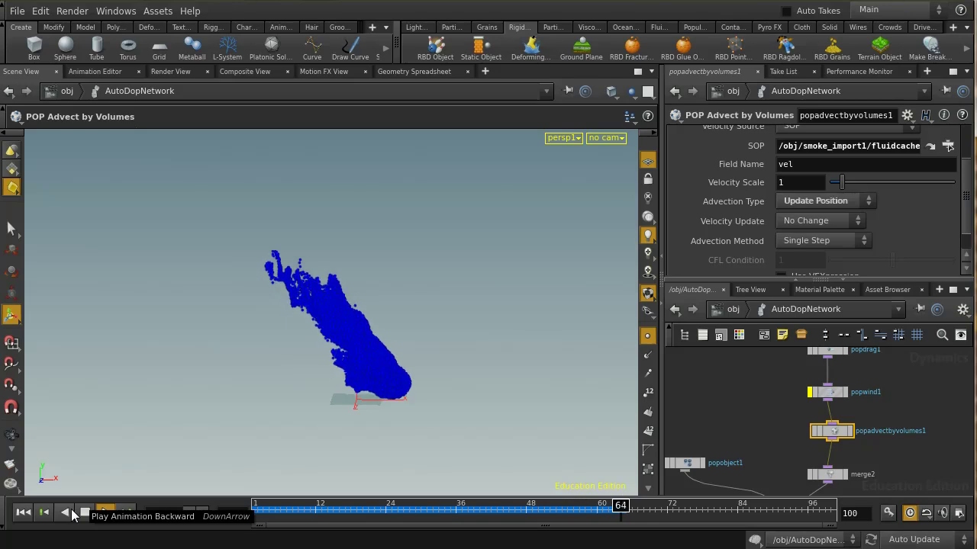
left_click(73, 515)
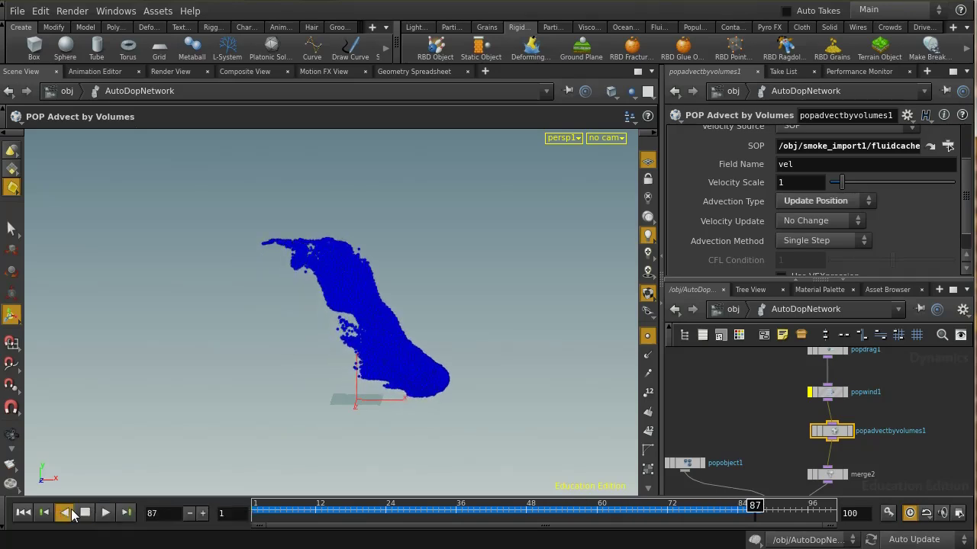
left_click(67, 513)
left_click(23, 513)
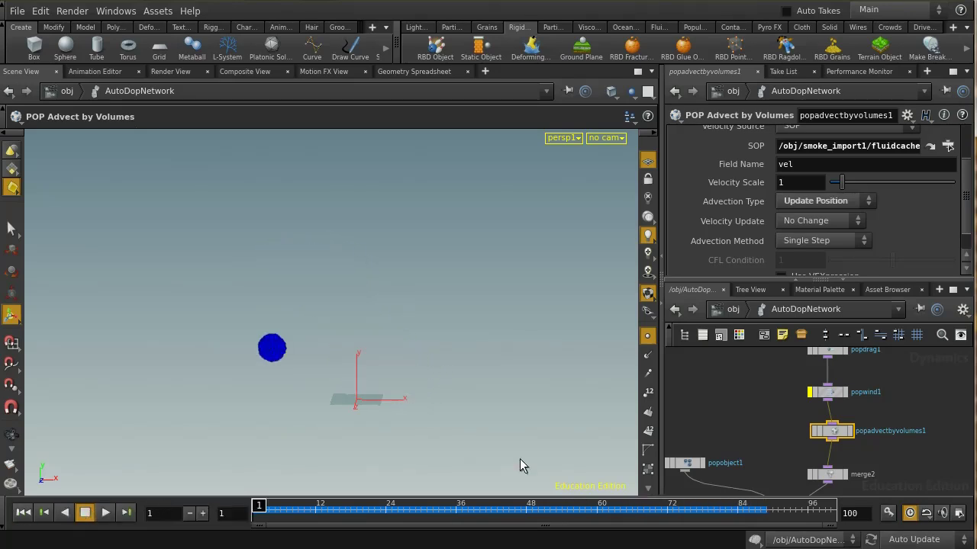
scroll(890, 403, "down", 3)
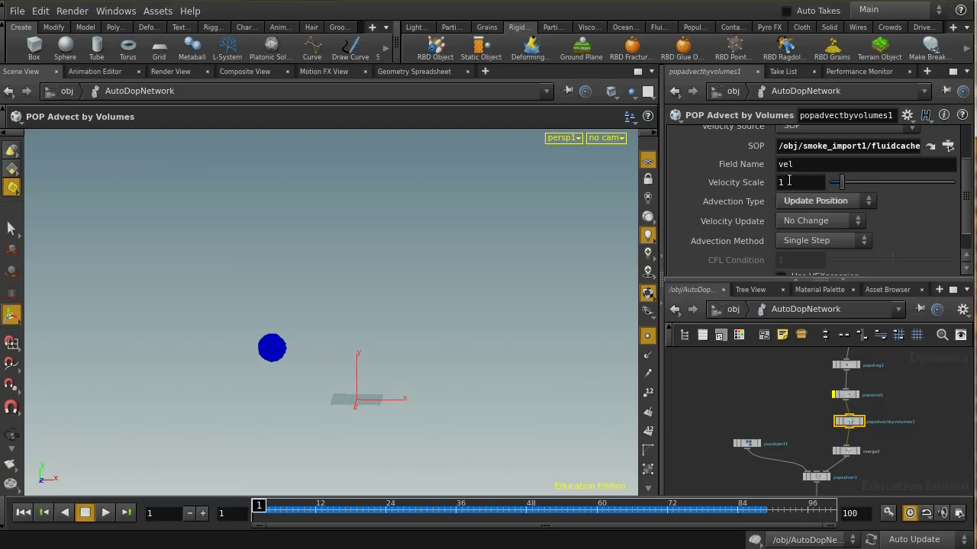
Step: Un-bypass popforce1 and set popadvectbyvolumes1's Advection Type back to Update Force
middle_click_drag(805, 388, 764, 400)
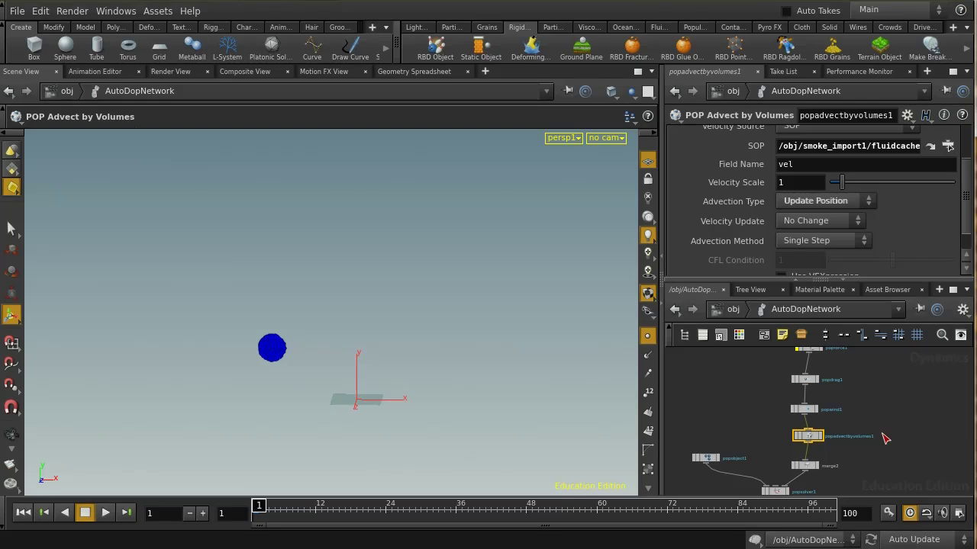
middle_click_drag(881, 445, 879, 473)
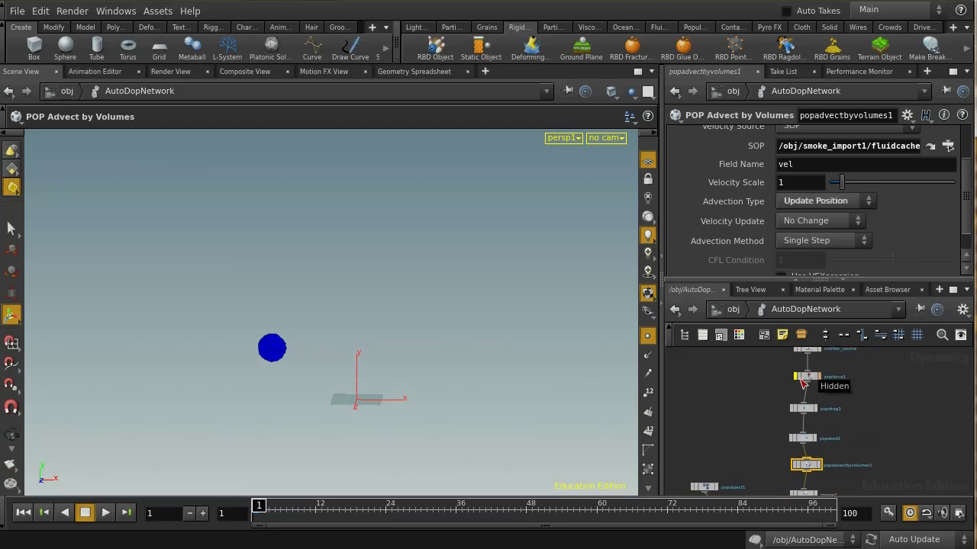
left_click(796, 376)
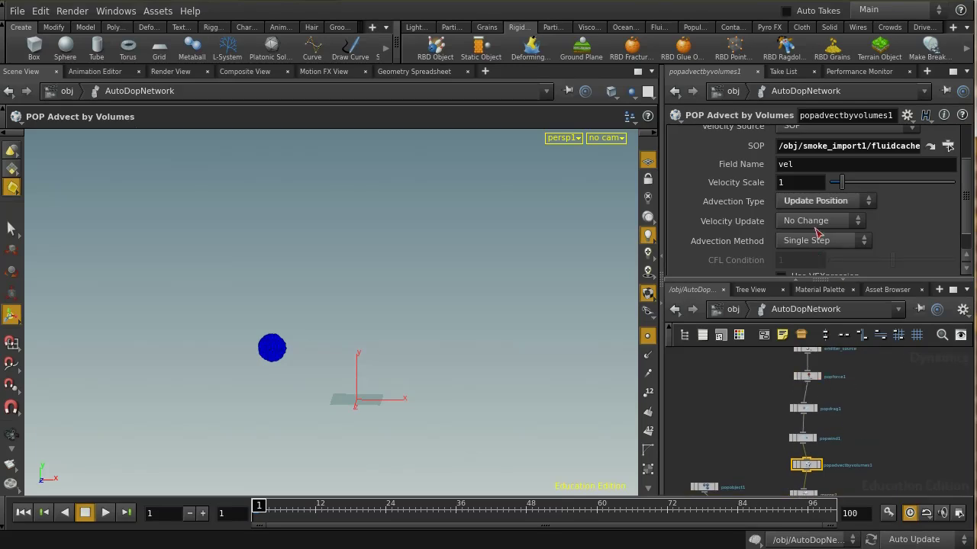
left_click(817, 203)
left_click(813, 216)
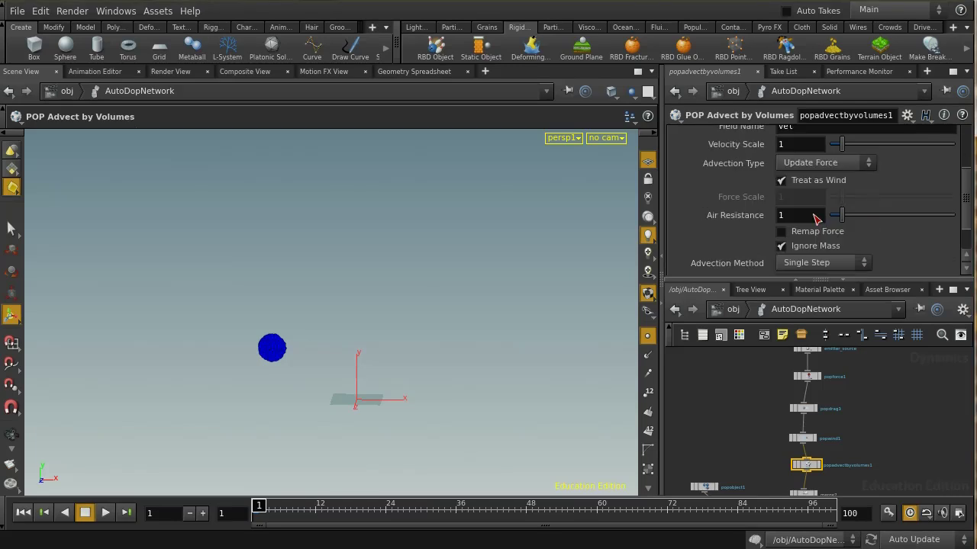
Step: Play the particle sim with Update Force advection, then stop and rewind to frame 1
left_click(105, 512)
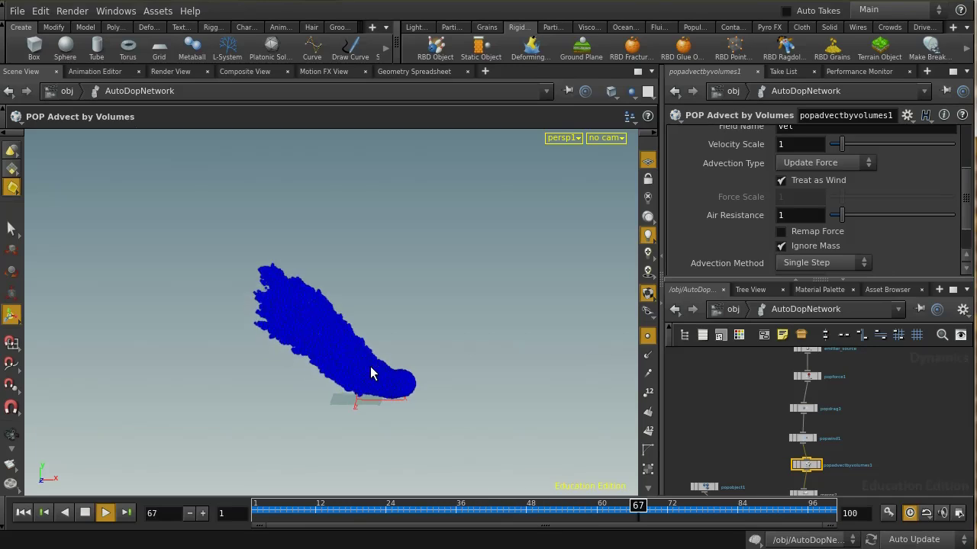
left_click(85, 512)
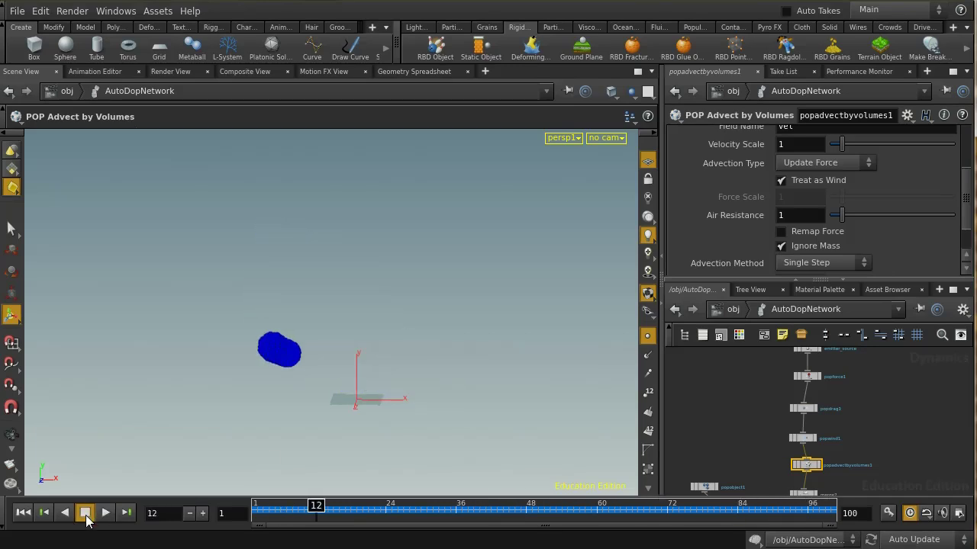
left_click(23, 512)
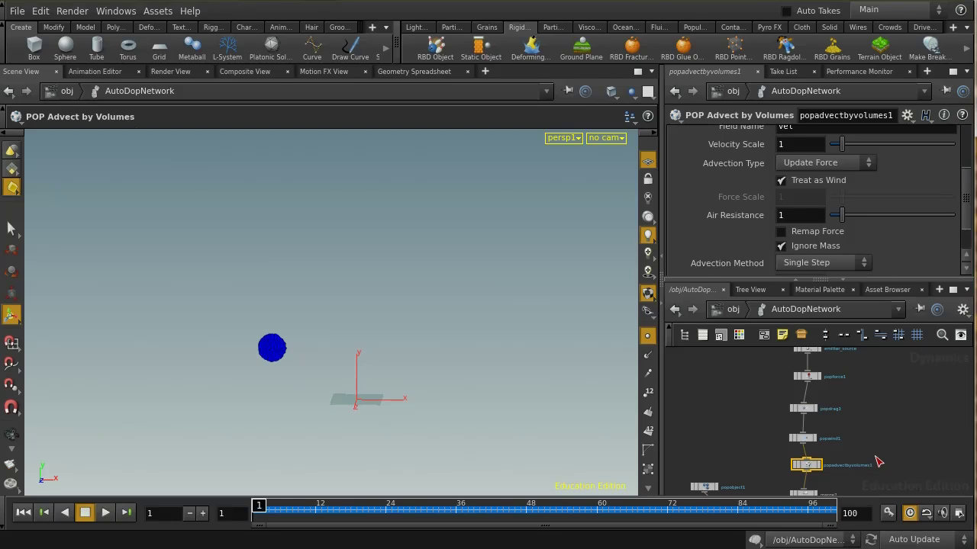
middle_click_drag(877, 458, 878, 395)
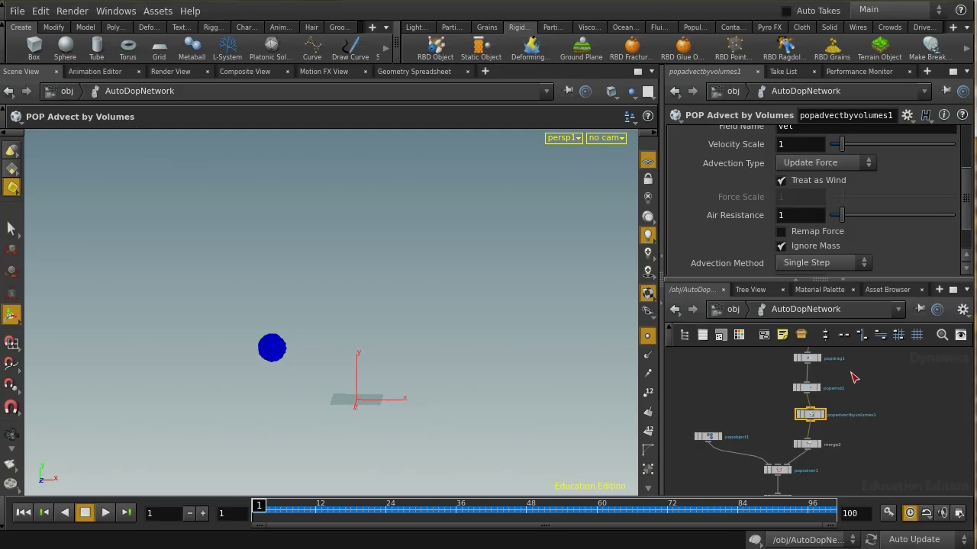
Step: Go up to /obj and dive into the AutoDopNetworkFluid network
left_click(731, 309)
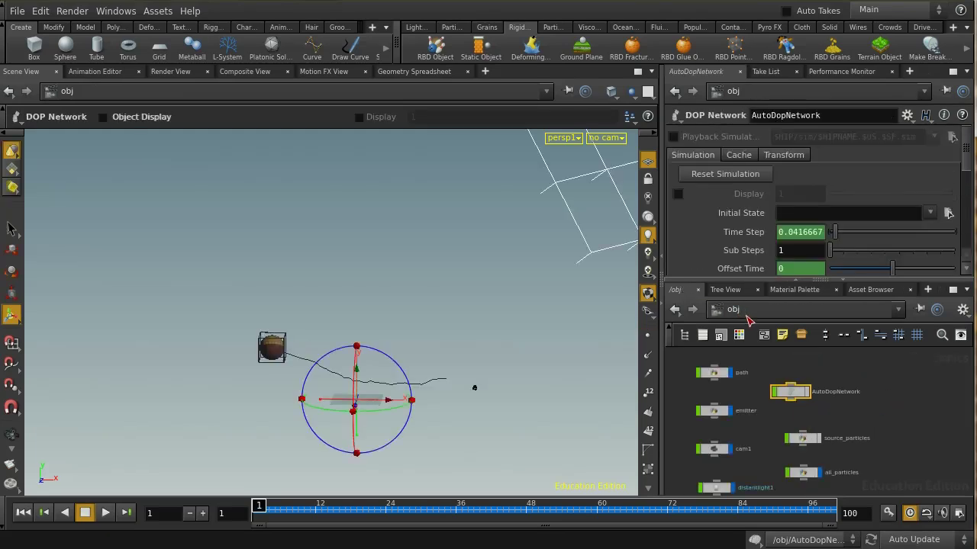
left_click(731, 309)
left_click(897, 430)
scroll(885, 412, "down", 3)
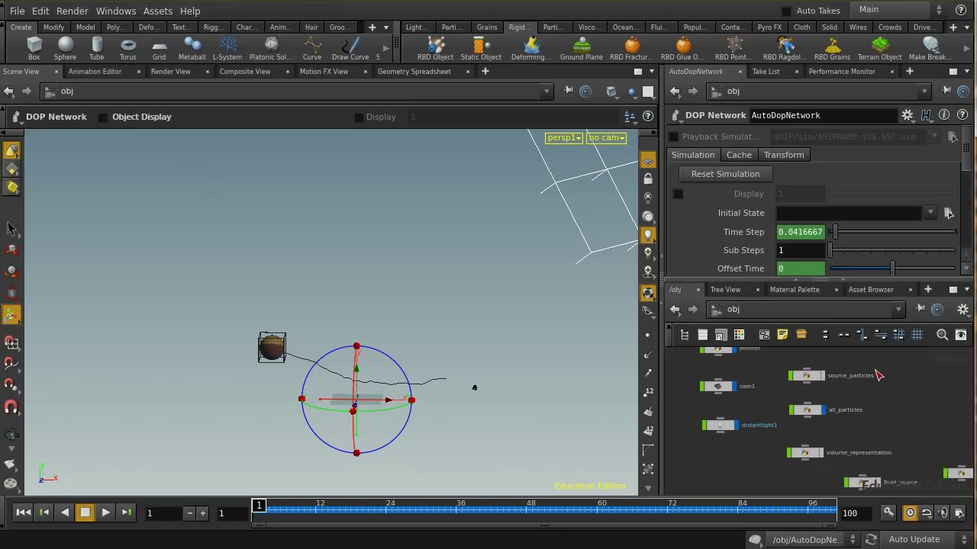
middle_click_drag(795, 453, 715, 423)
double_click(860, 450)
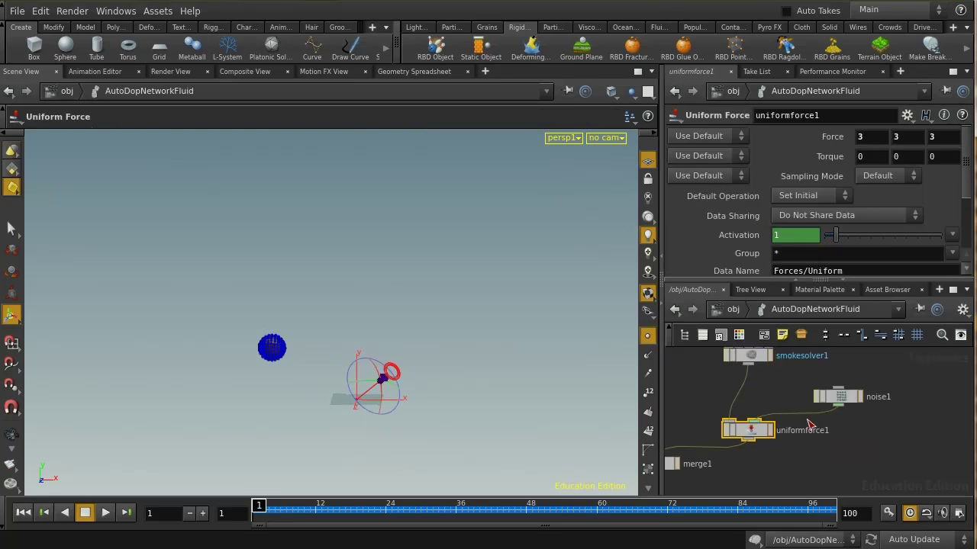
Step: Inspect uniformforce1's info and the smoke node, then return to the obj level
middle_click(747, 433)
middle_click_drag(715, 356, 754, 458)
left_click_drag(694, 367, 798, 441)
scroll(907, 201, "up", 3)
scroll(908, 201, "up", 8)
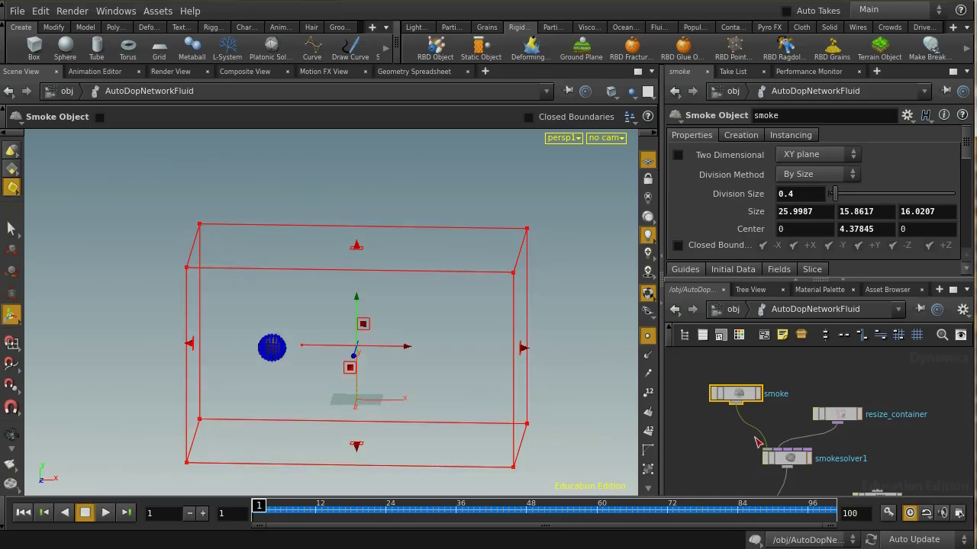
left_click(729, 310)
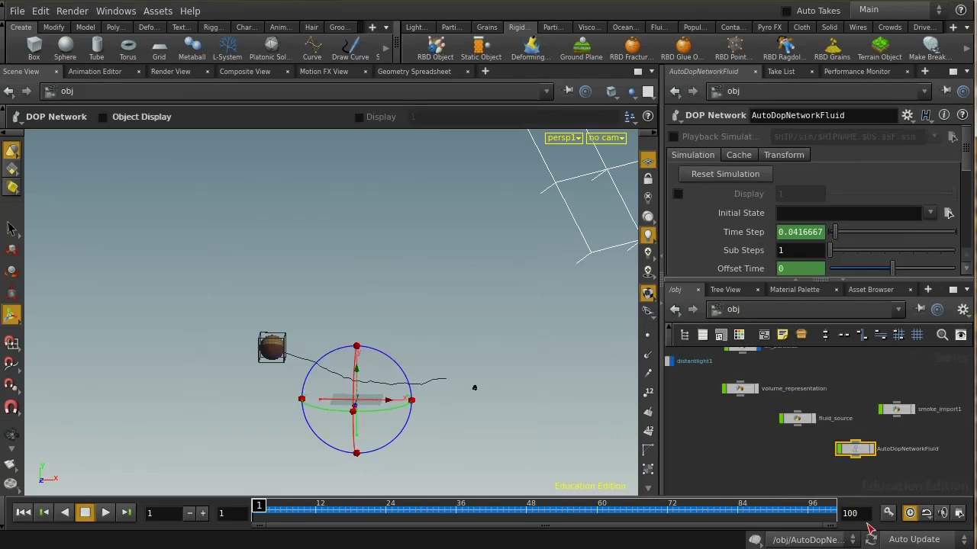